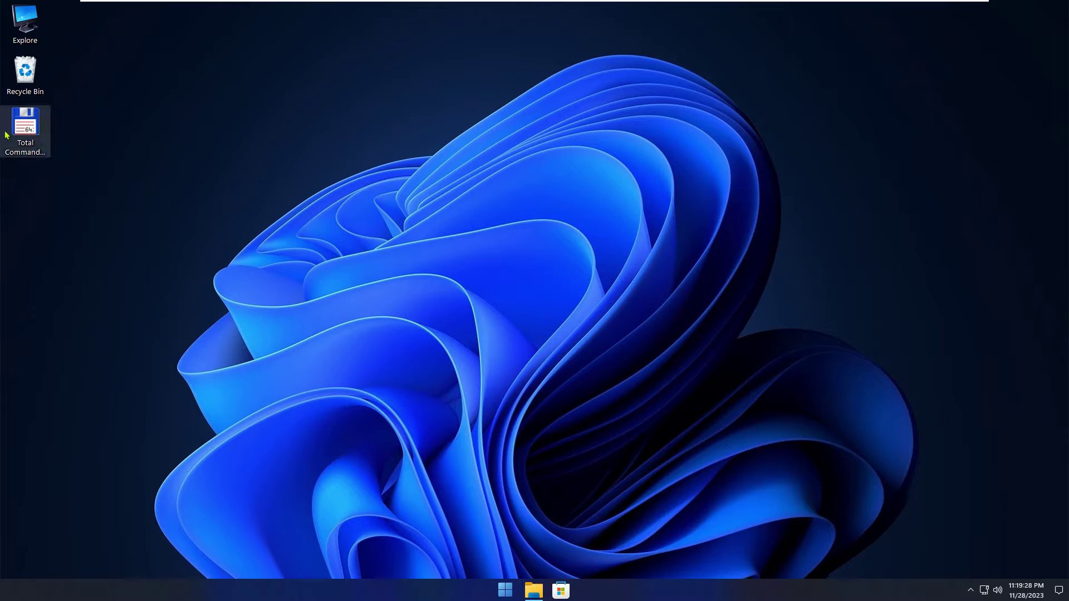
Launch Total Commander past its nag screen, then start Macro Recorder from its folder.
double_click(29, 127)
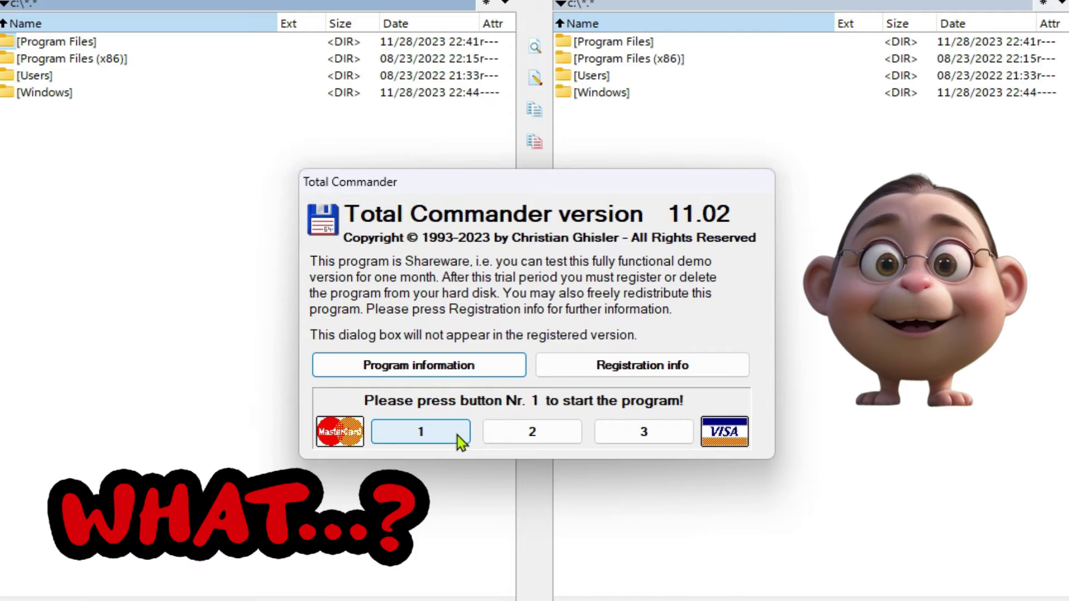
click(457, 435)
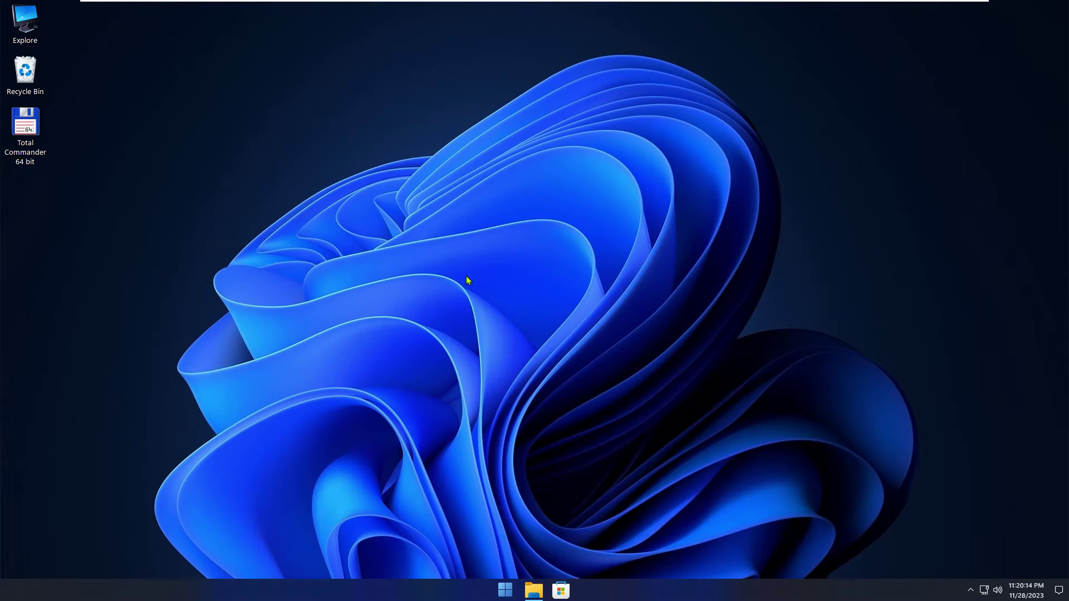
click(537, 588)
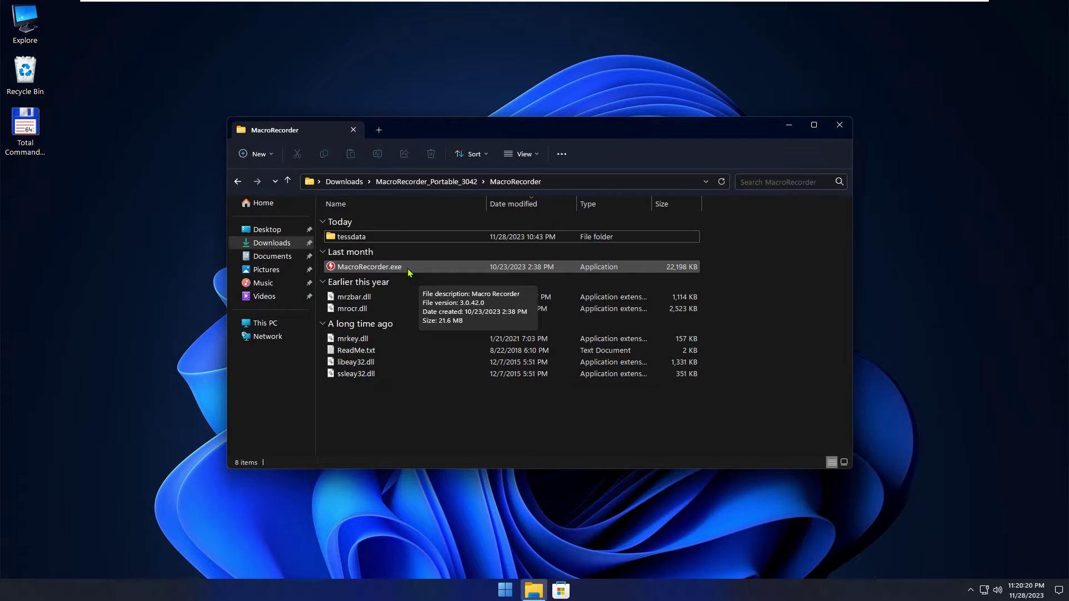
double_click(408, 269)
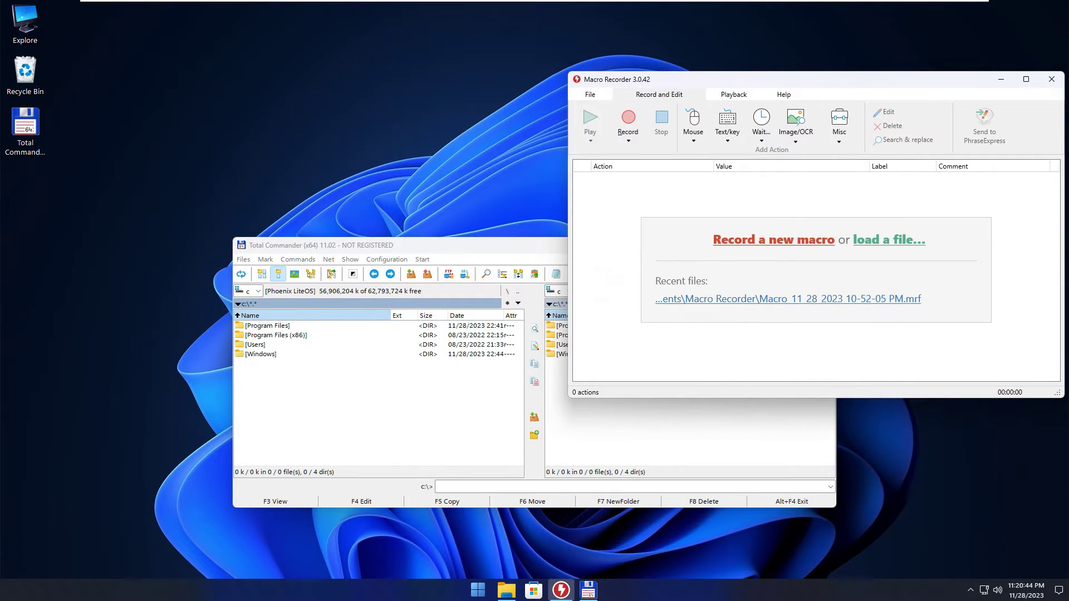
Move Total Commander's window left, make it narrower, and save its position.
drag(390, 245, 176, 245)
drag(615, 373, 513, 373)
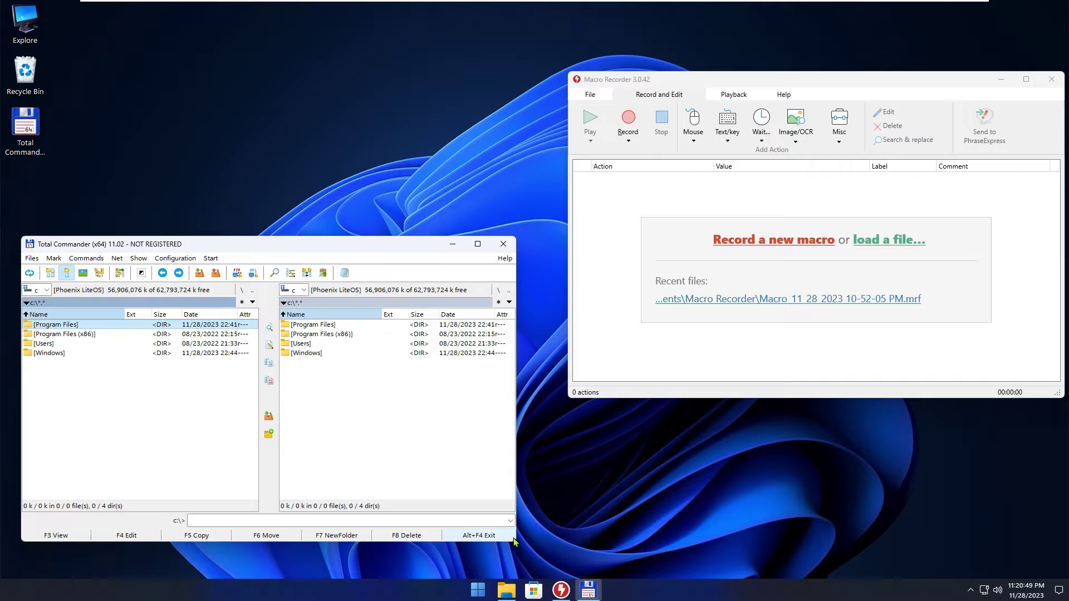
click(173, 259)
Add a Run action launching C:\Program Files\totalcmd\TOTALCMD64.EXE to the macro.
click(837, 144)
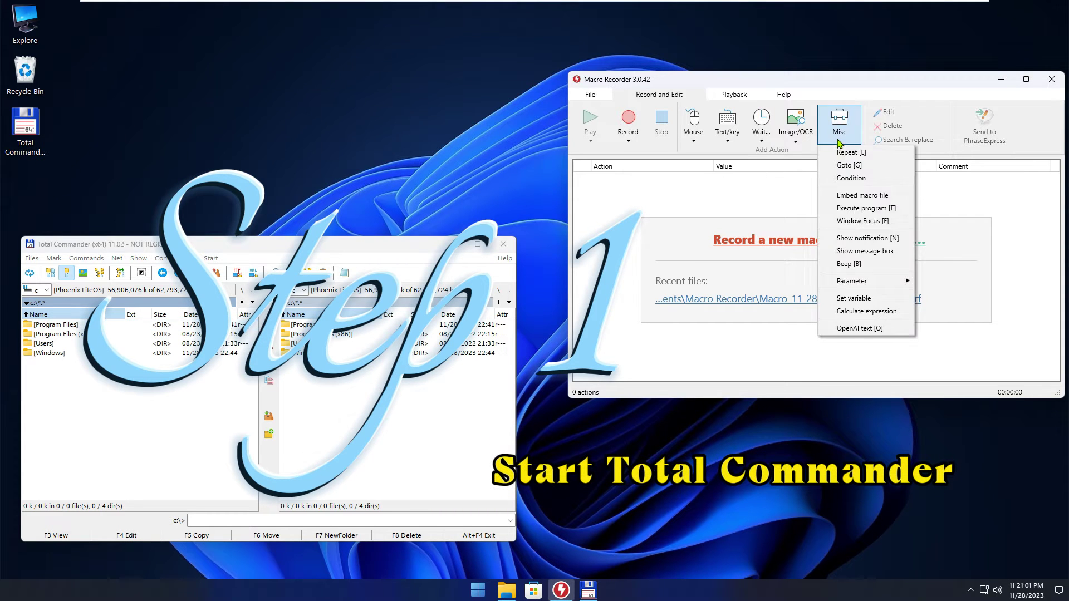
click(854, 209)
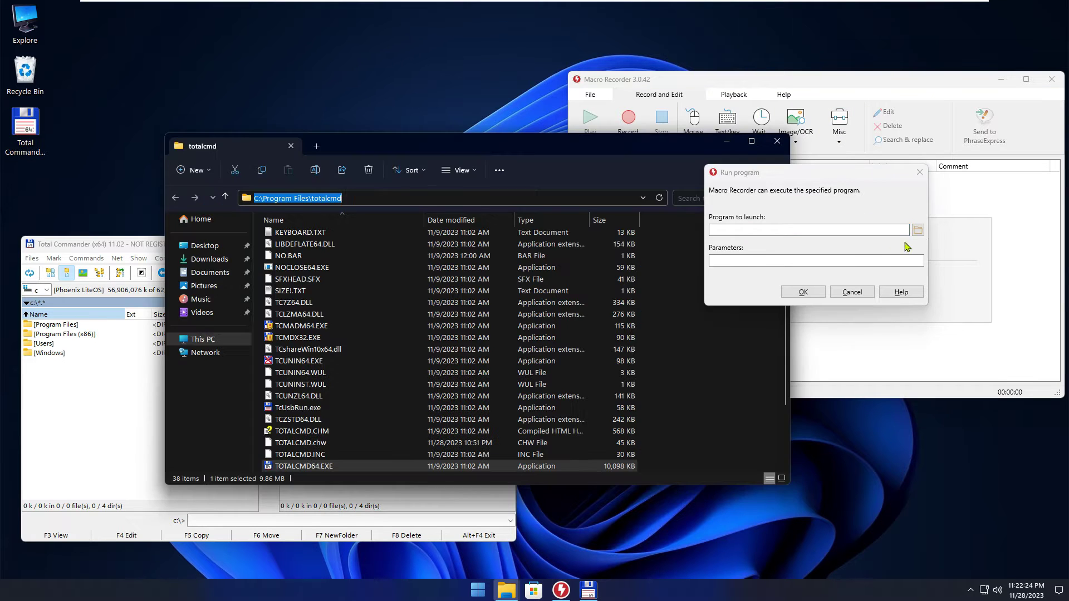
click(917, 230)
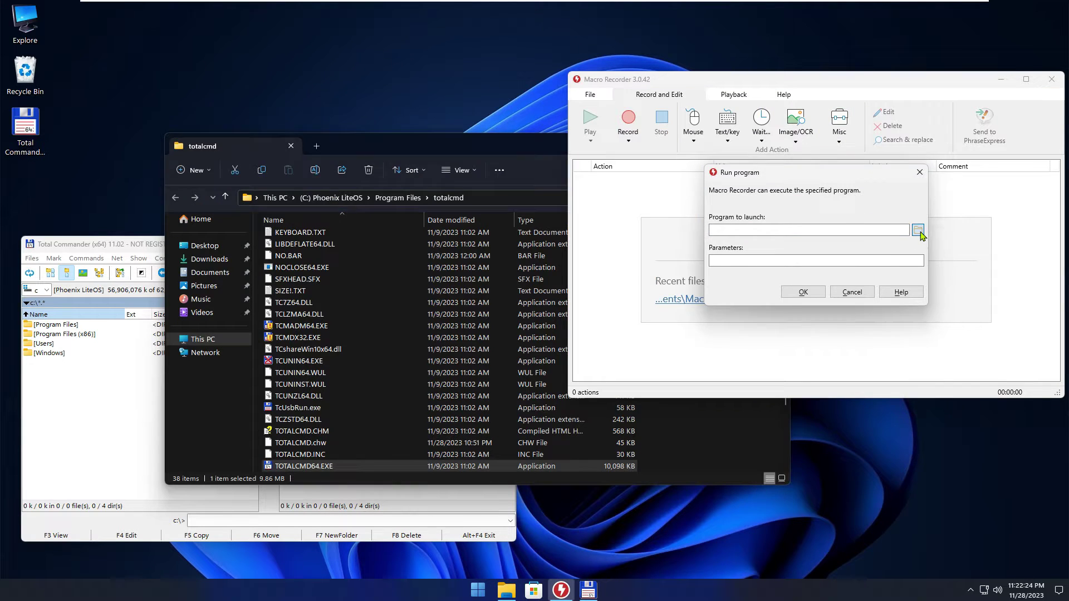
text(C:\Program Files\totalcmd)
click(974, 430)
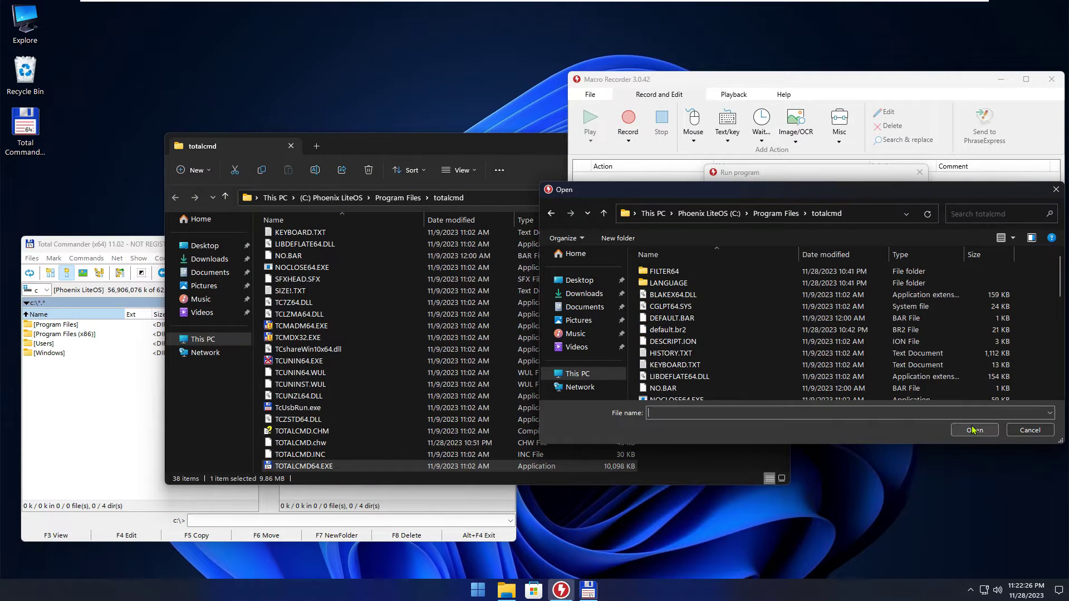
scroll(892, 368, down, 3)
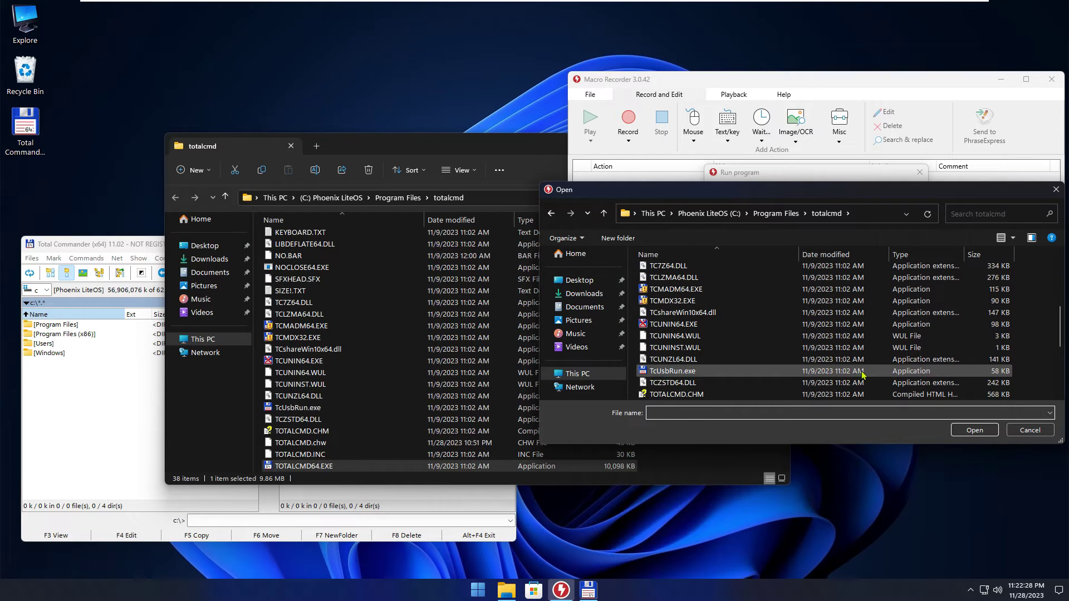
scroll(742, 339, down, 1)
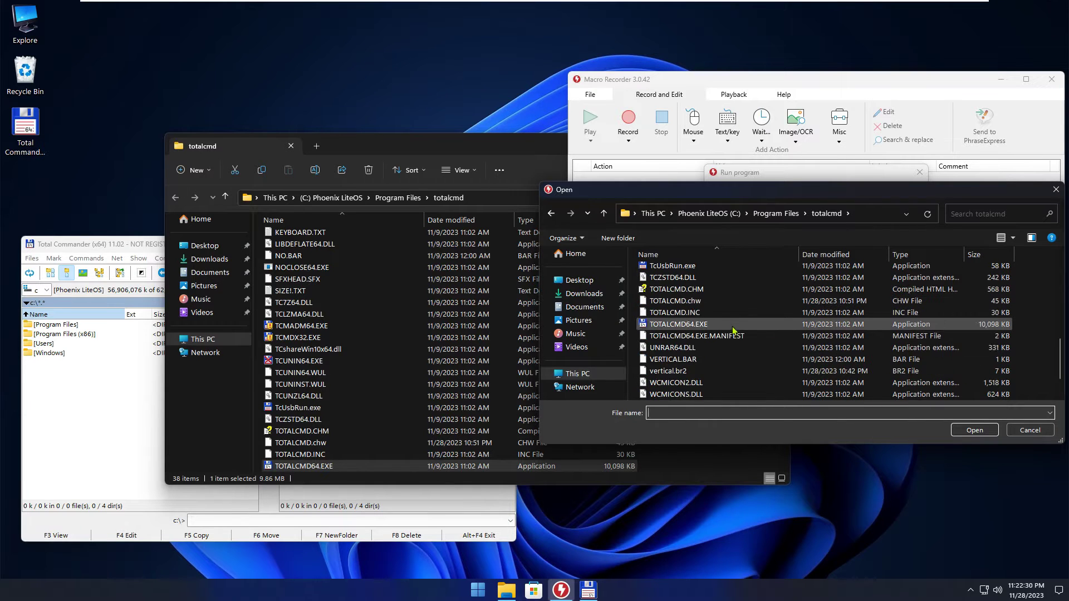
scroll(732, 325, down, 3)
click(733, 325)
click(973, 431)
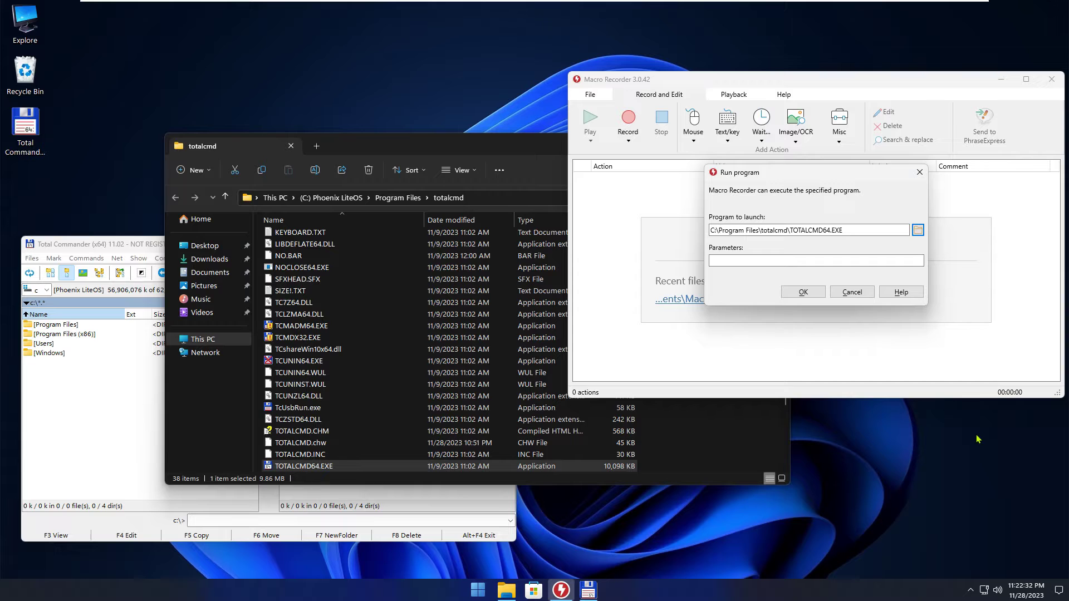
click(804, 293)
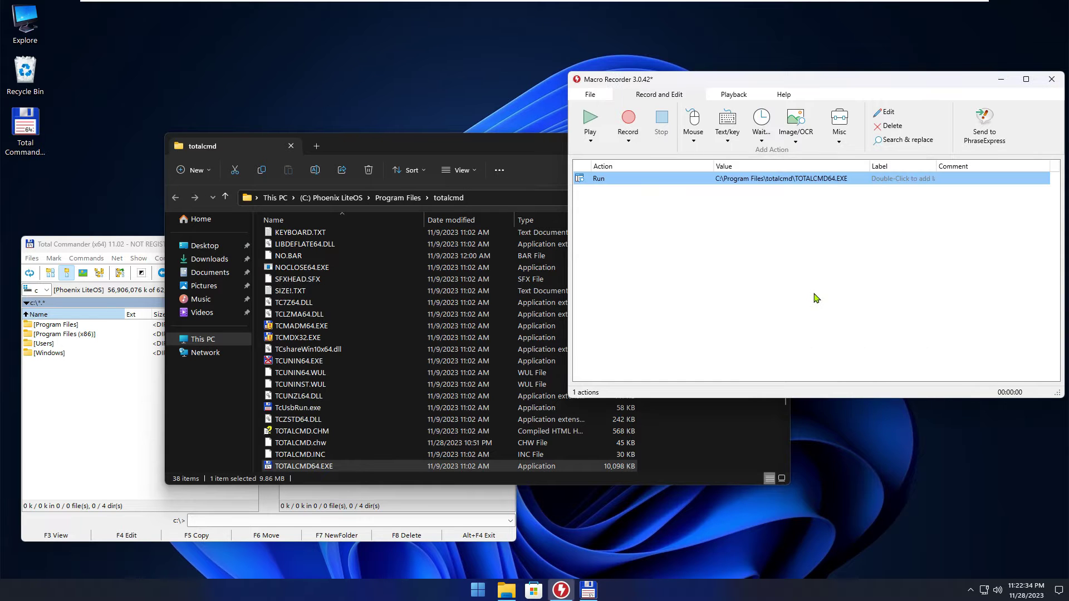
click(519, 165)
Close Explorer and Total Commander, then relaunch Total Commander to show its nag screen.
click(777, 146)
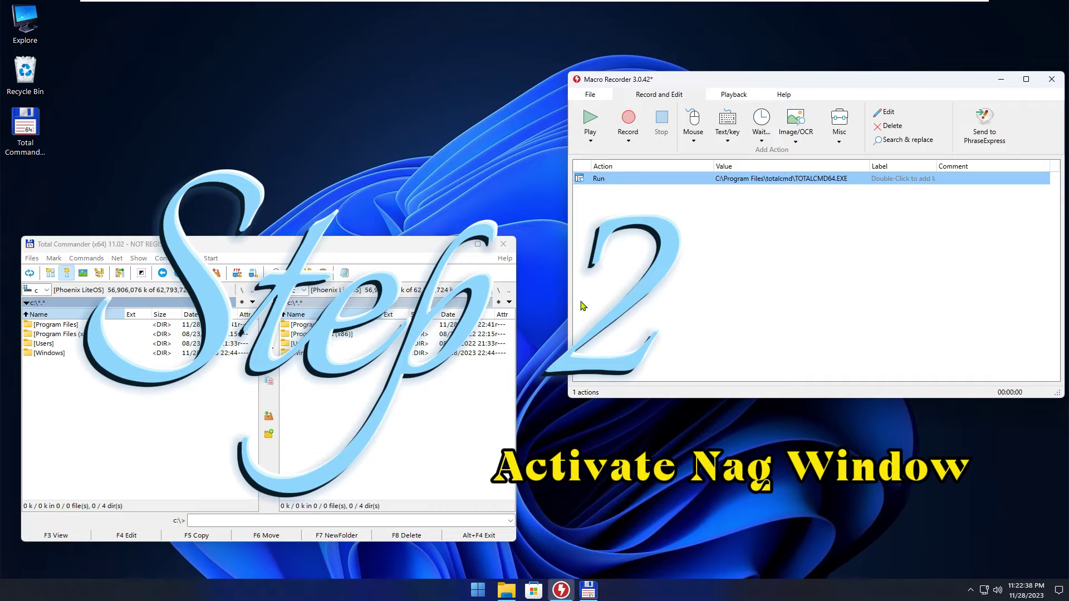
click(498, 245)
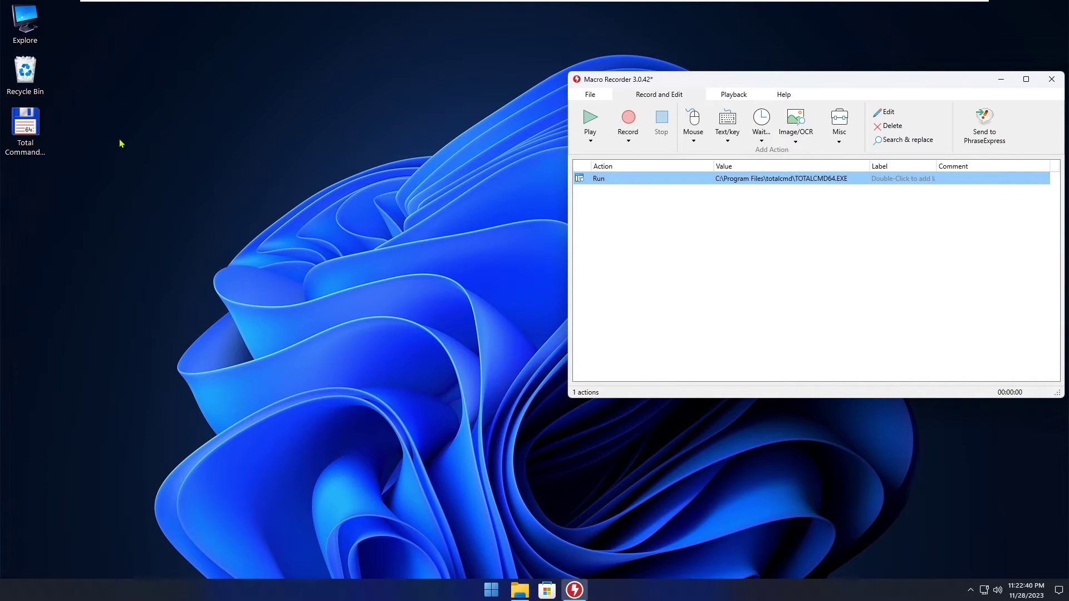
double_click(25, 126)
Add a Window focus action targeting the Total Commander nag window, without setting window position.
click(840, 139)
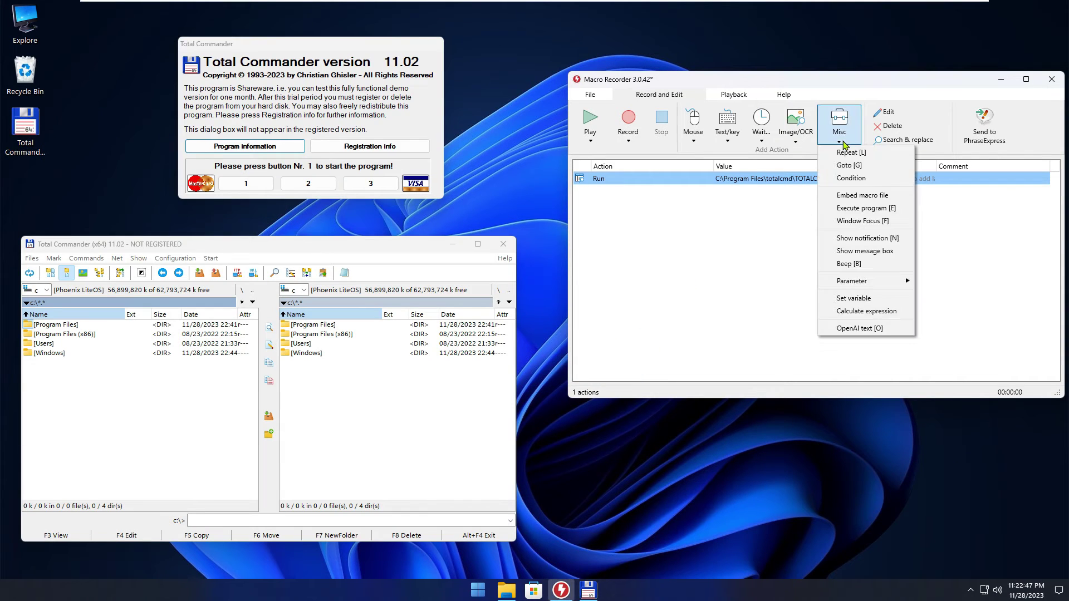
click(877, 222)
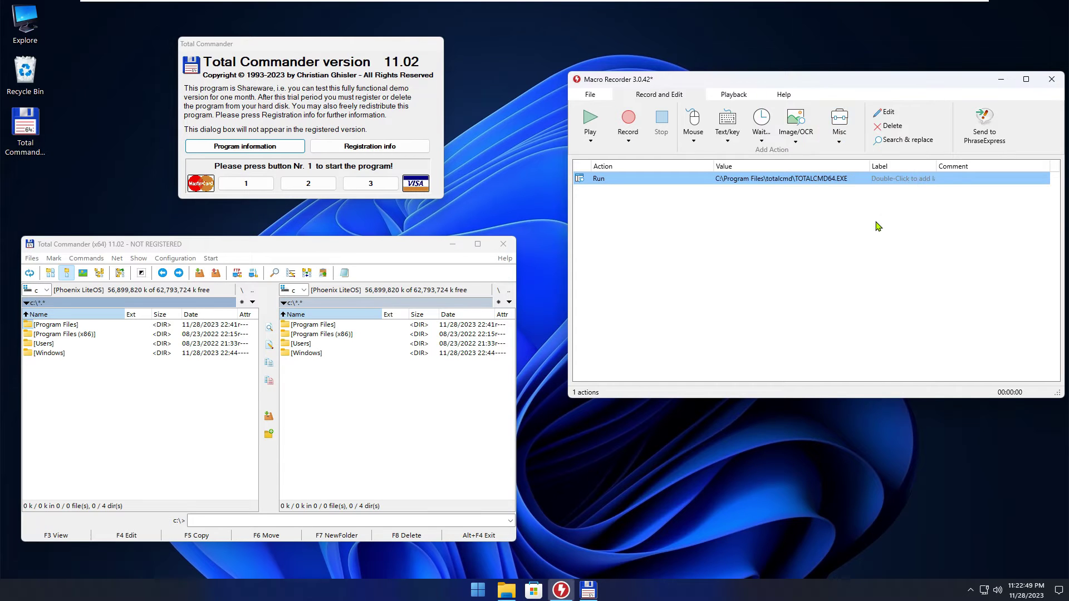
click(916, 123)
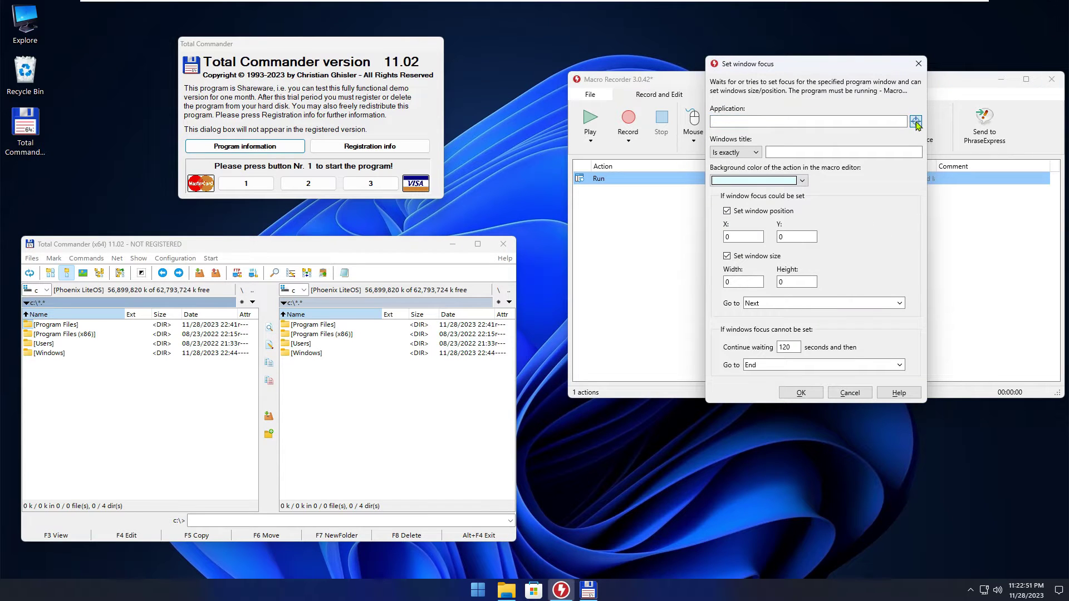
click(334, 55)
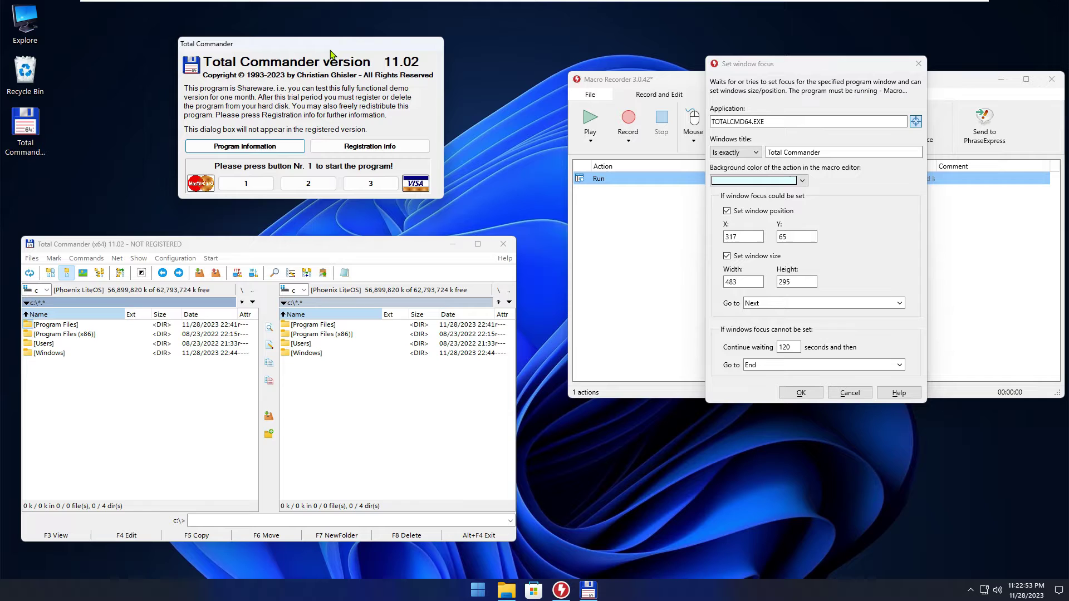
click(727, 212)
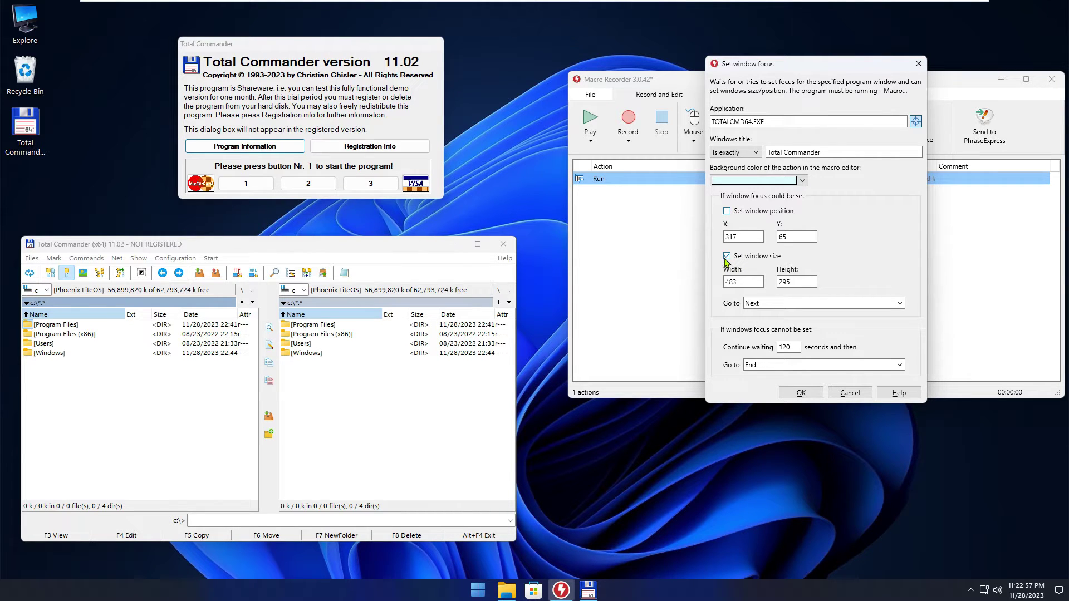
click(801, 394)
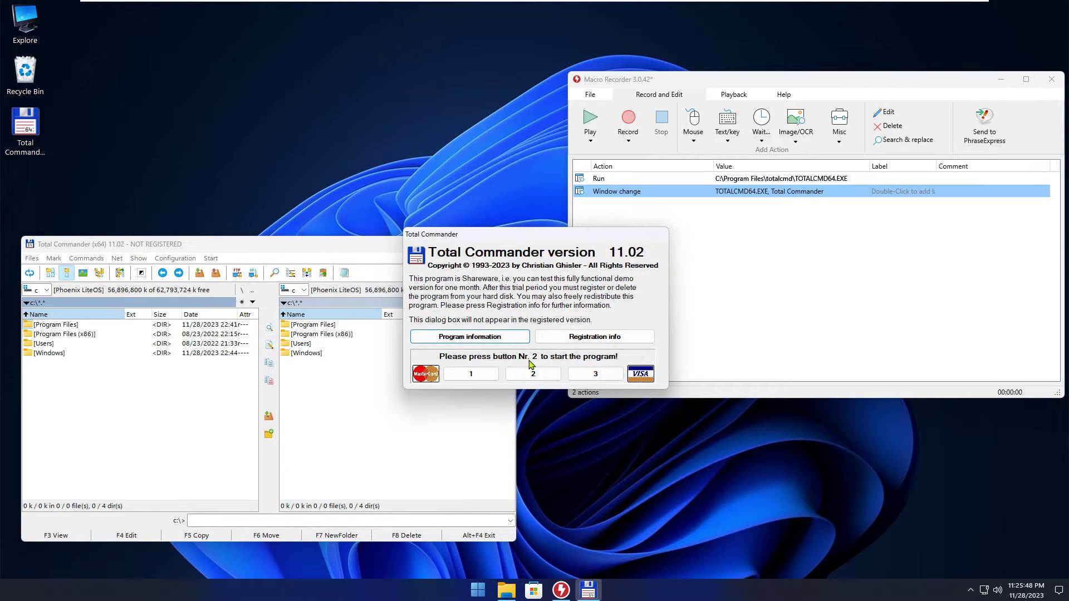
Add a Search for image action capturing the nag screen's button Nr. 2.
click(796, 142)
click(808, 156)
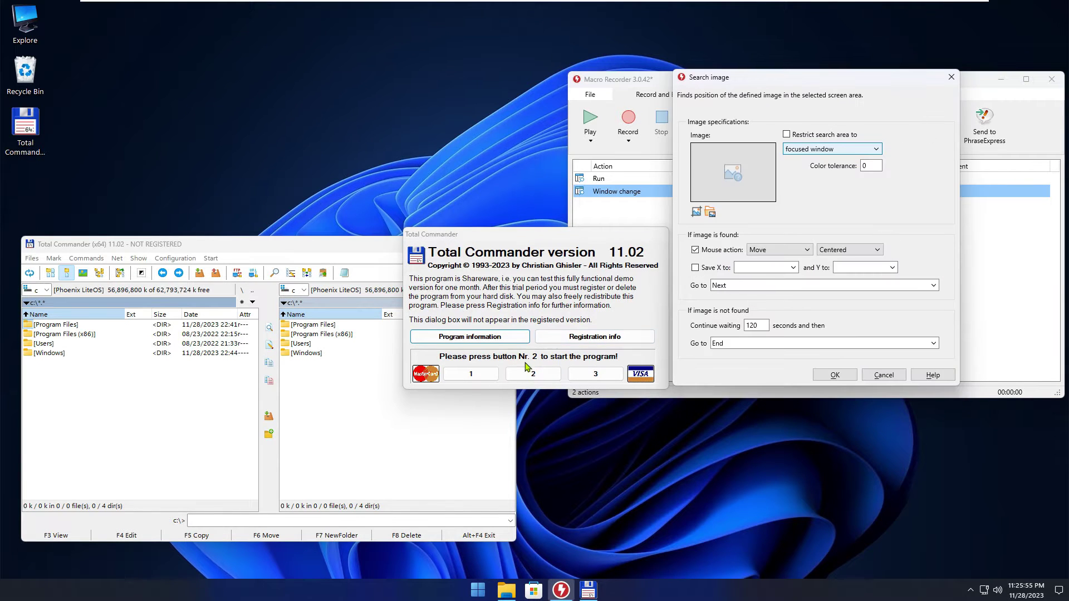
click(696, 212)
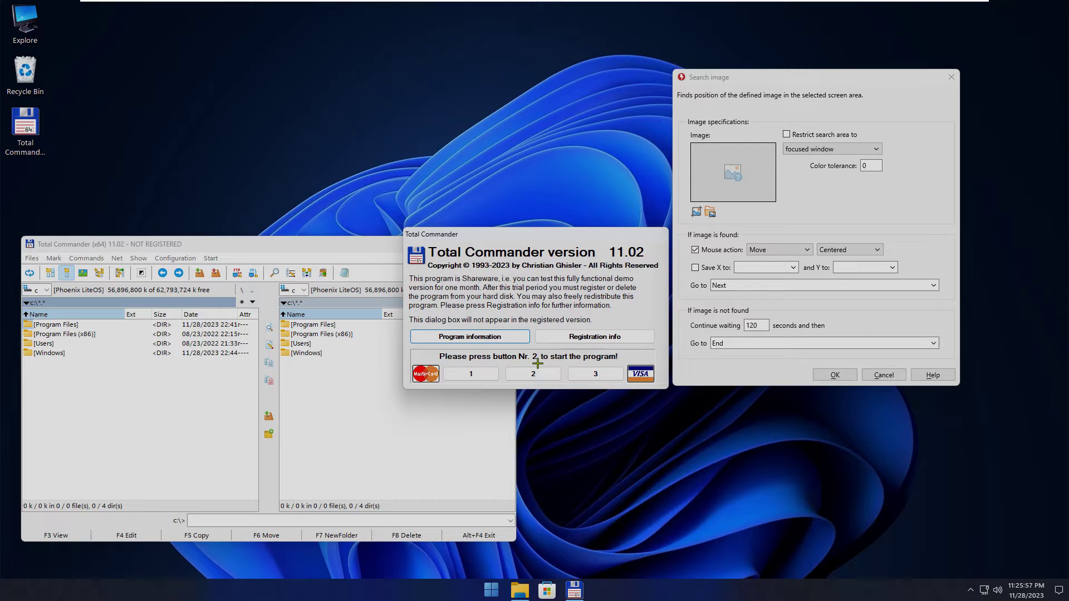
drag(537, 364, 491, 351)
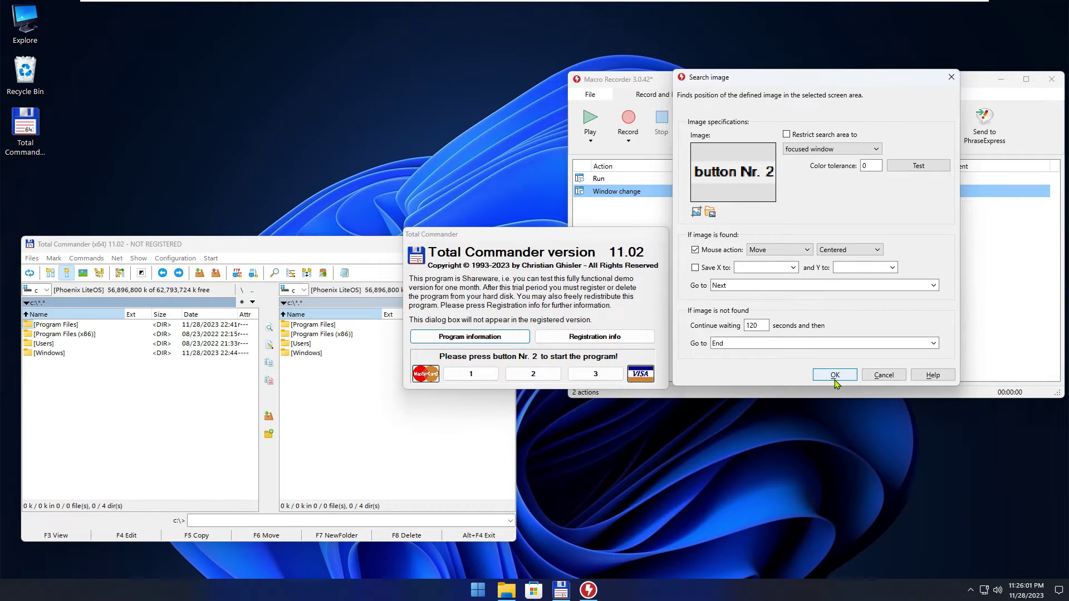
click(835, 374)
Add Search for image actions capturing button Nr. 1 and button Nr. 3.
click(585, 377)
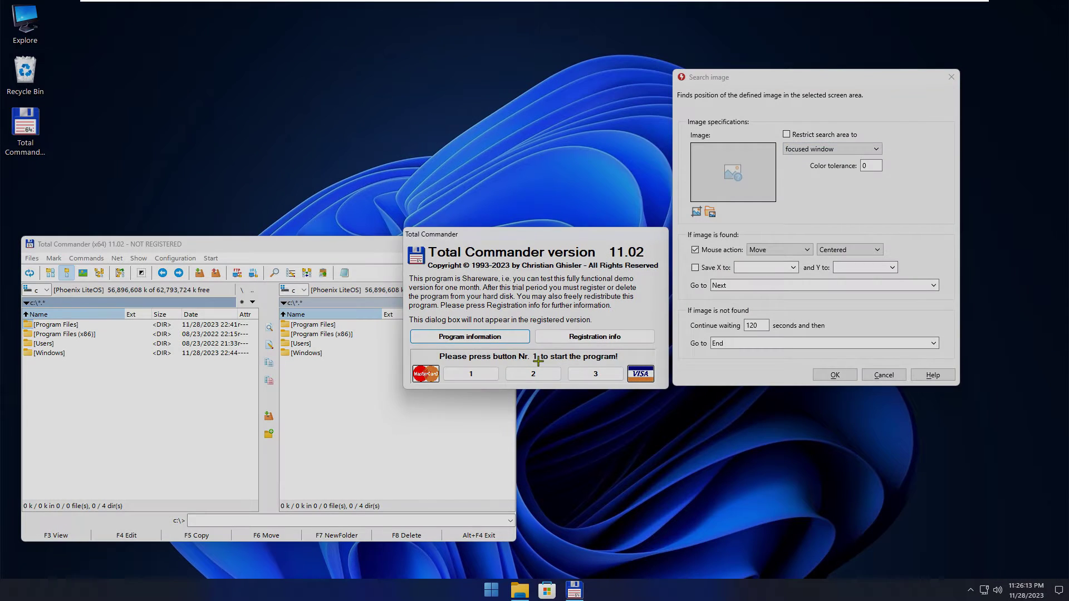
drag(537, 361, 538, 362)
key(Return)
click(595, 373)
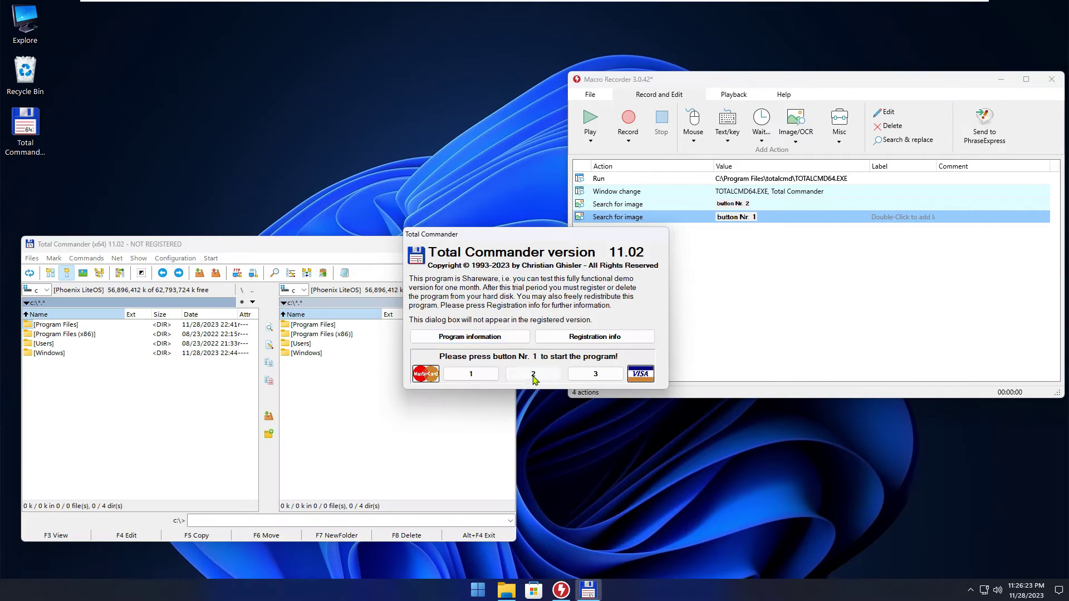
click(533, 374)
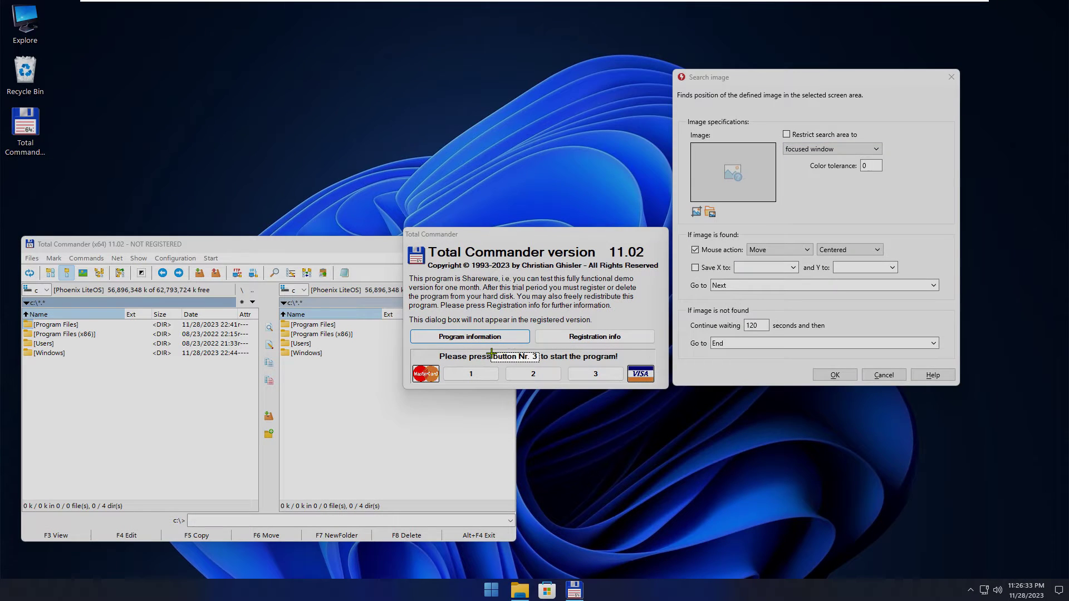
key(Return)
Reorder the image searches so button Nr. 1, Nr. 2, Nr. 3 follow Window change.
click(664, 220)
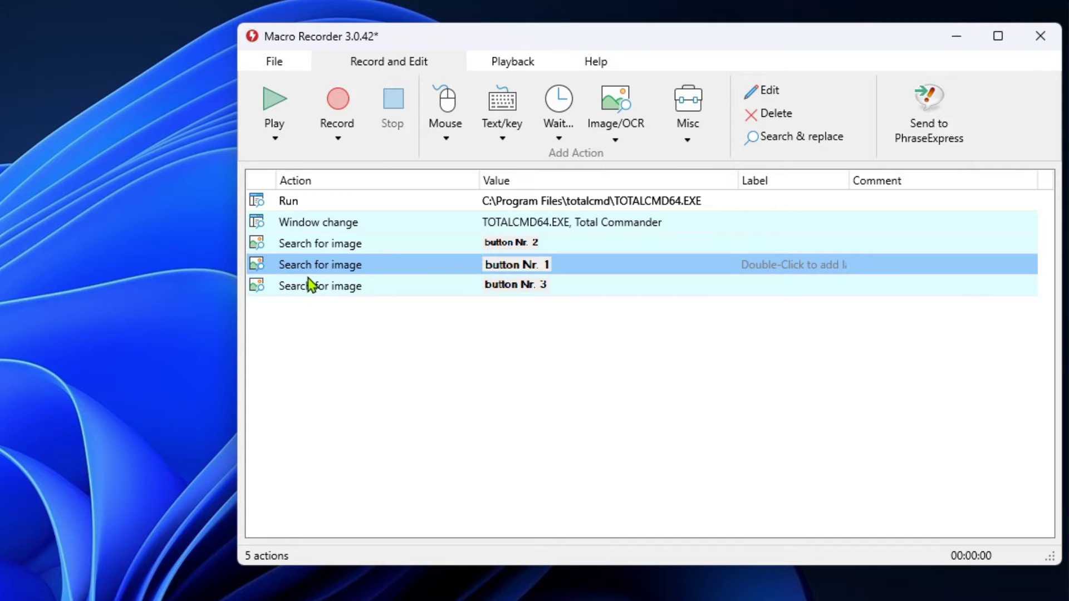
drag(332, 269, 342, 249)
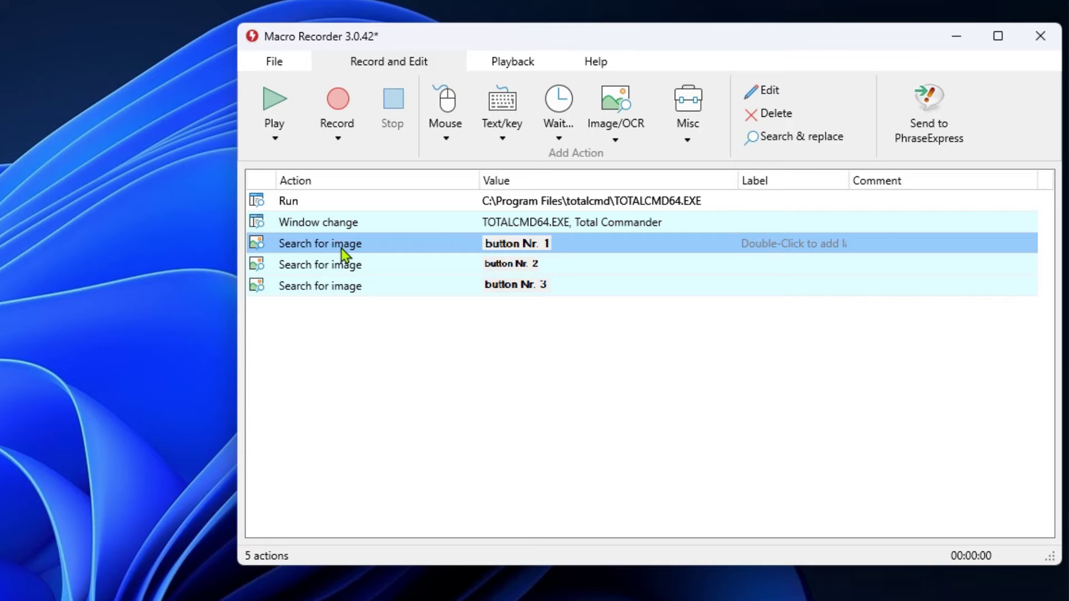
click(482, 273)
click(478, 290)
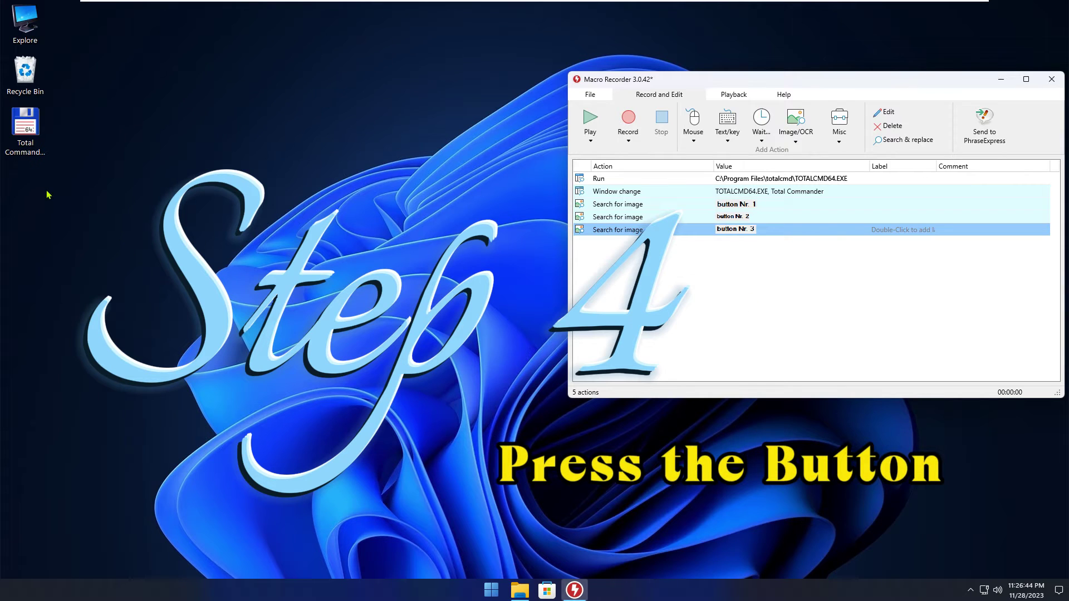
Relaunch Total Commander and move its nag dialog to the upper left.
double_click(25, 129)
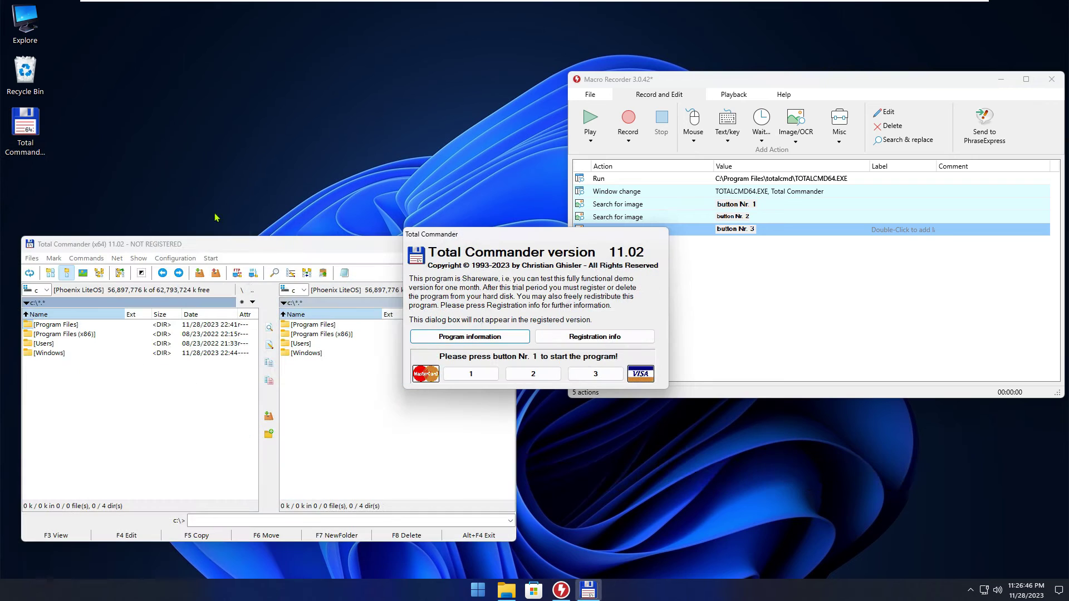
drag(492, 243, 221, 61)
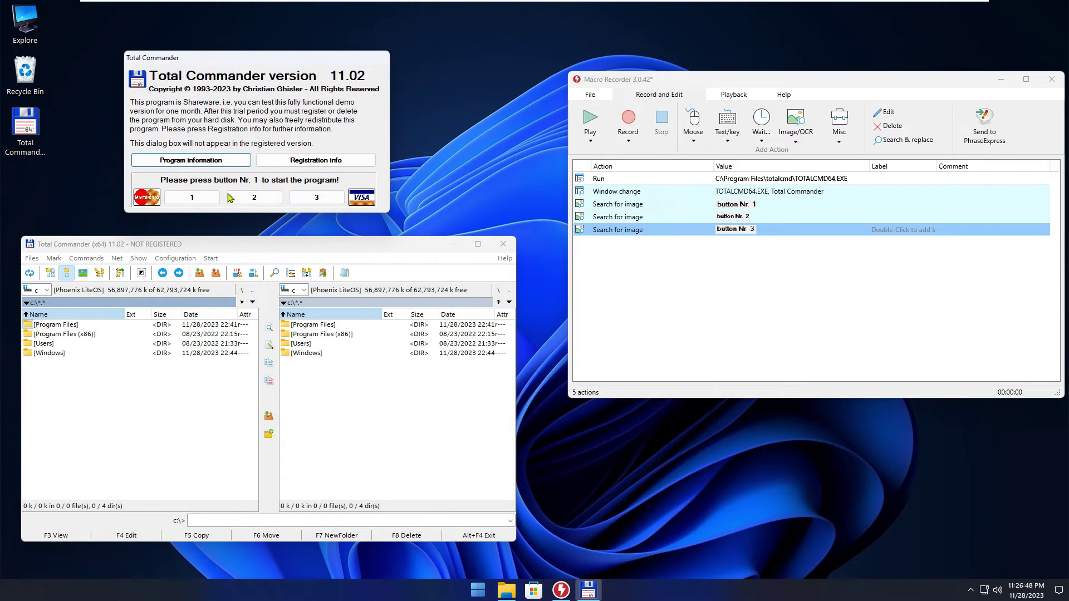
click(727, 265)
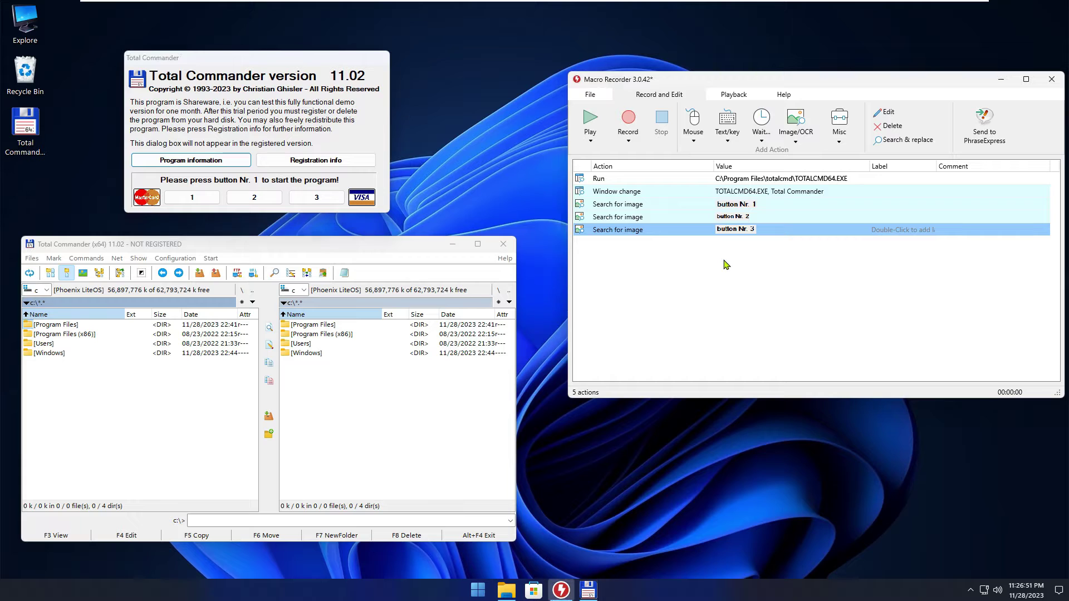
Add a Mouse smart click action on nag button 1.
click(694, 139)
click(699, 151)
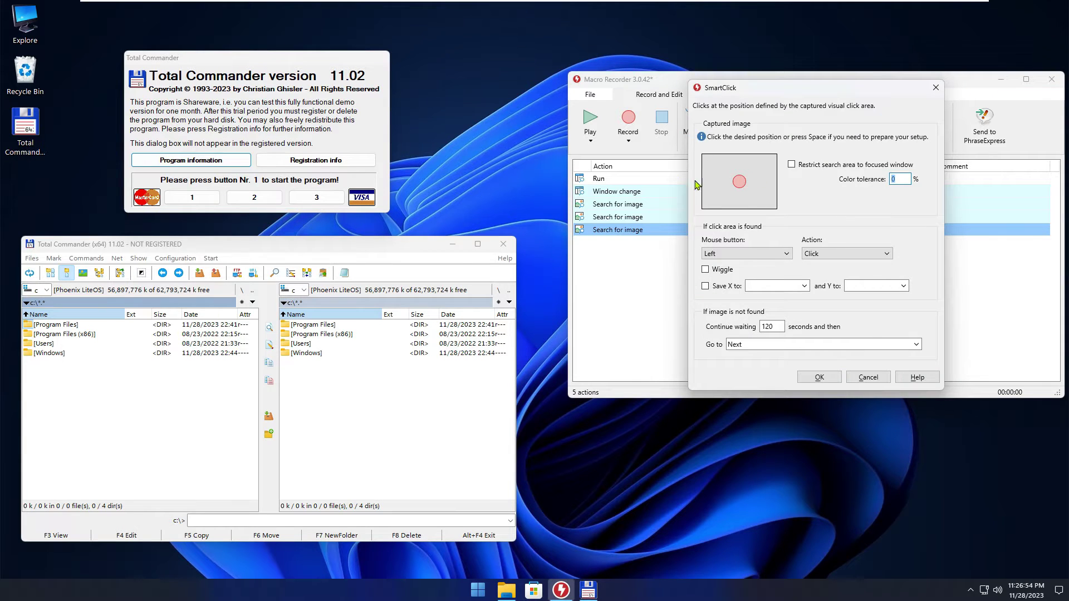
key(space)
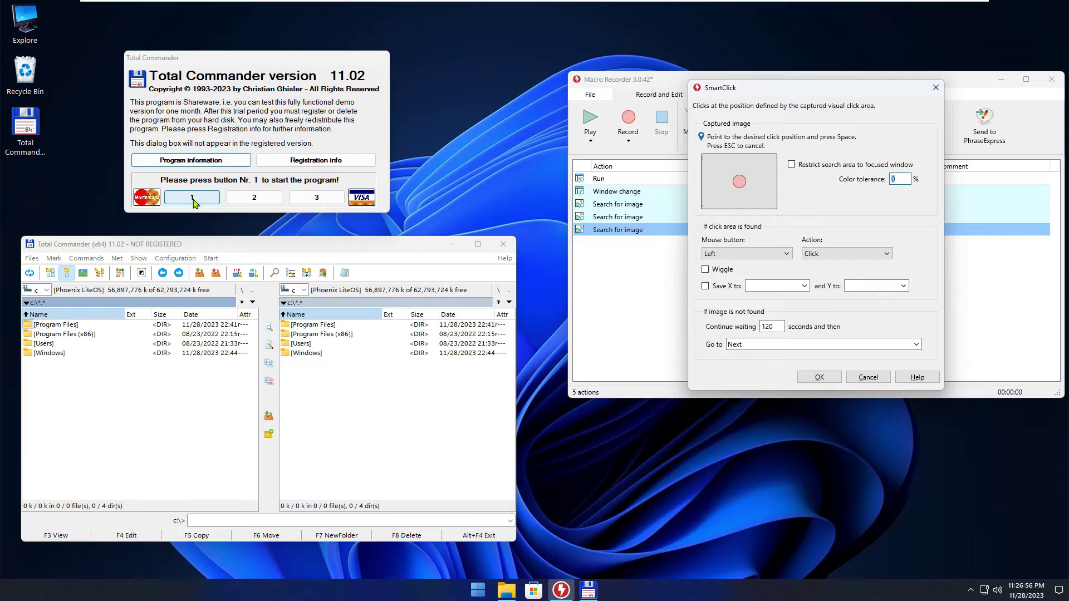
key(space)
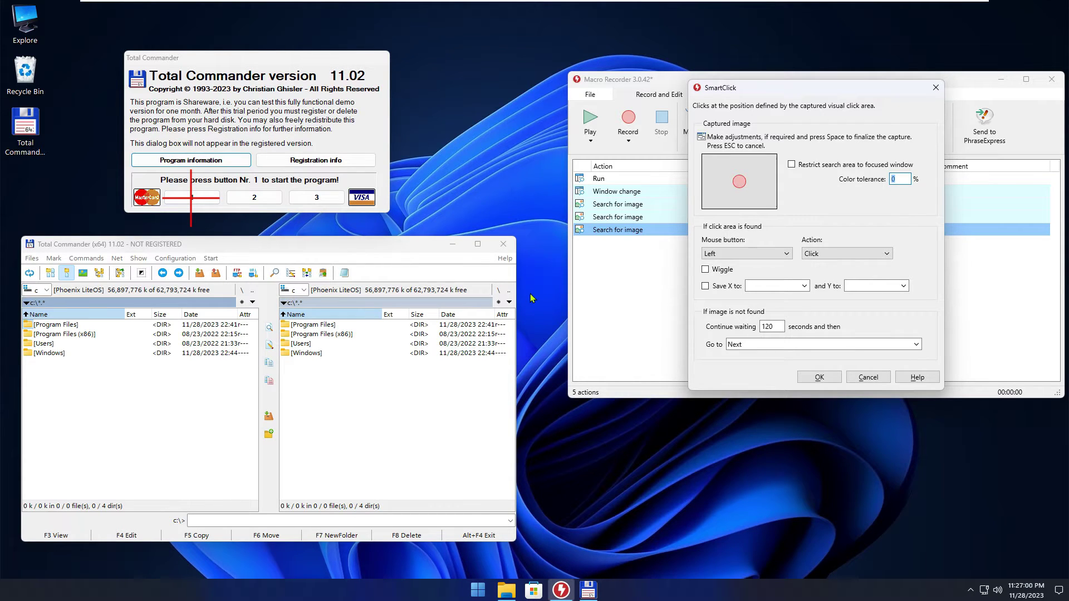
key(space)
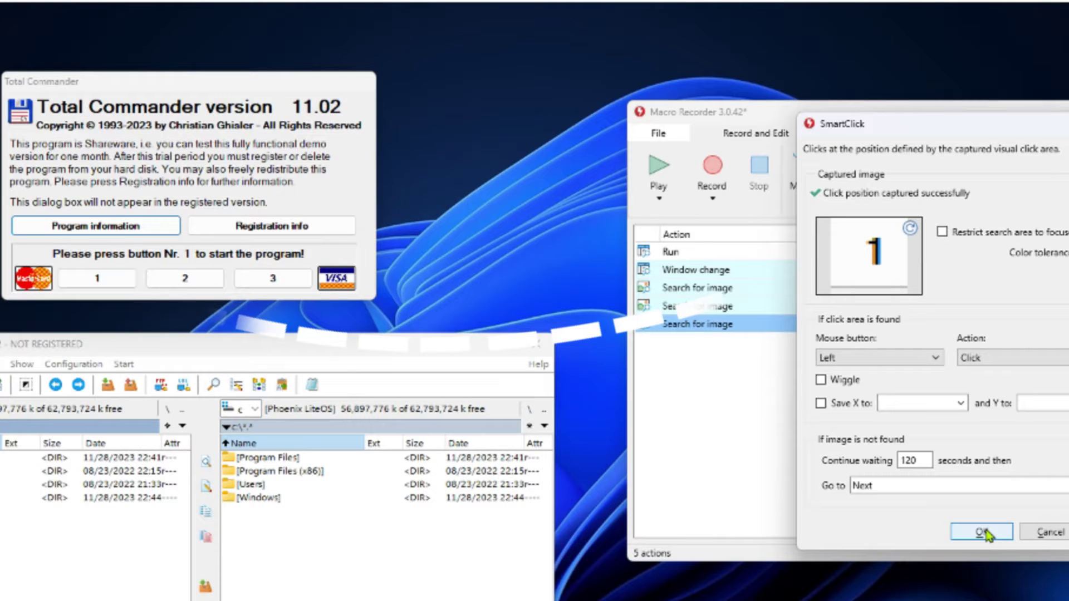
click(984, 532)
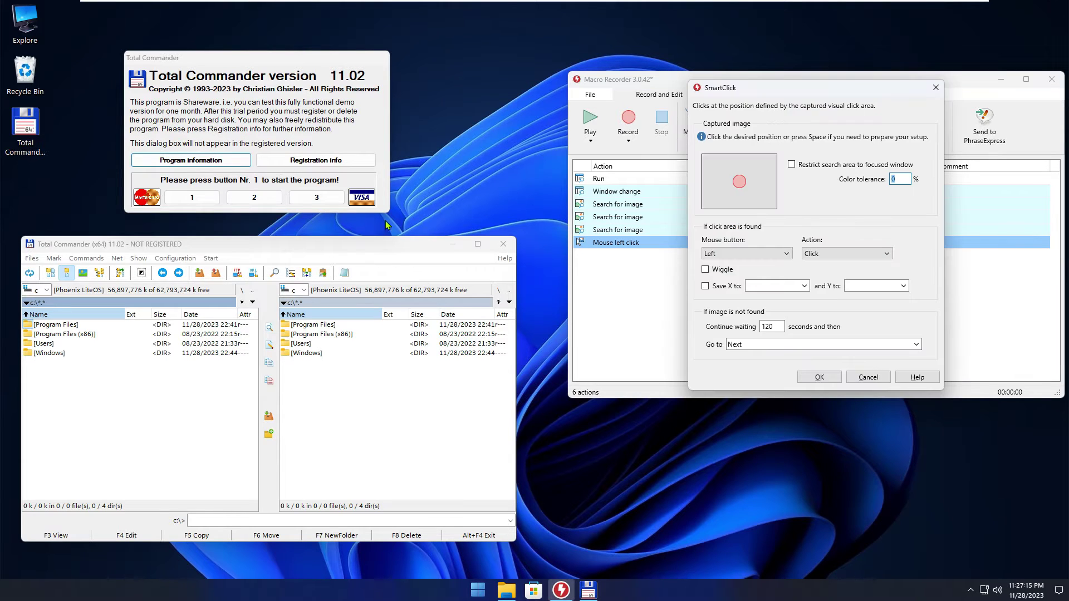
Add smart click actions on nag buttons 2 and 3.
click(253, 197)
click(819, 376)
click(694, 139)
click(704, 150)
click(316, 197)
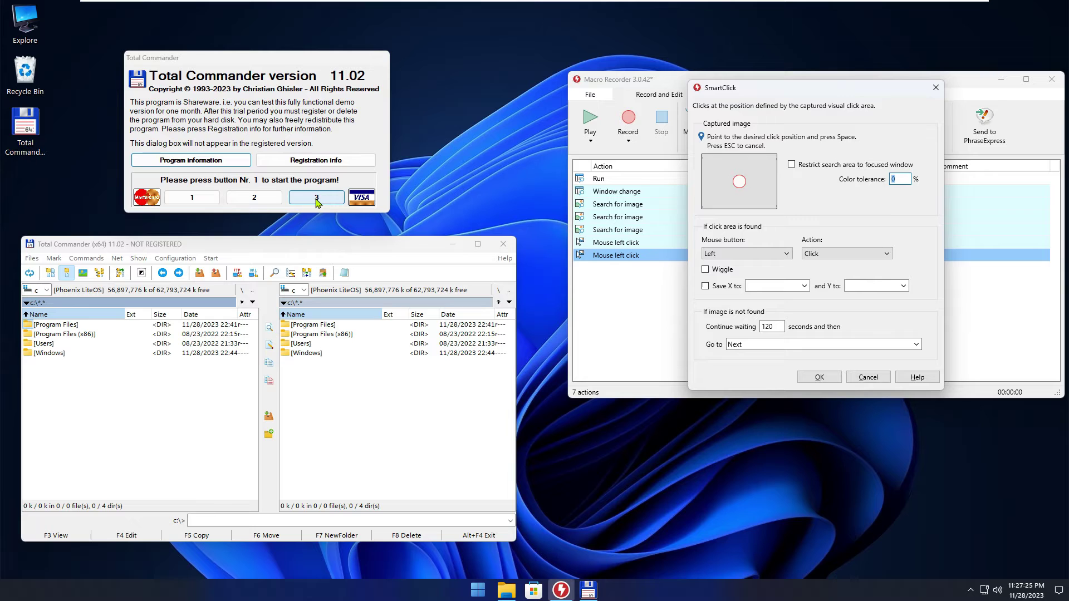
click(819, 376)
Label the first Mouse left click action Press-Button-1.
click(668, 205)
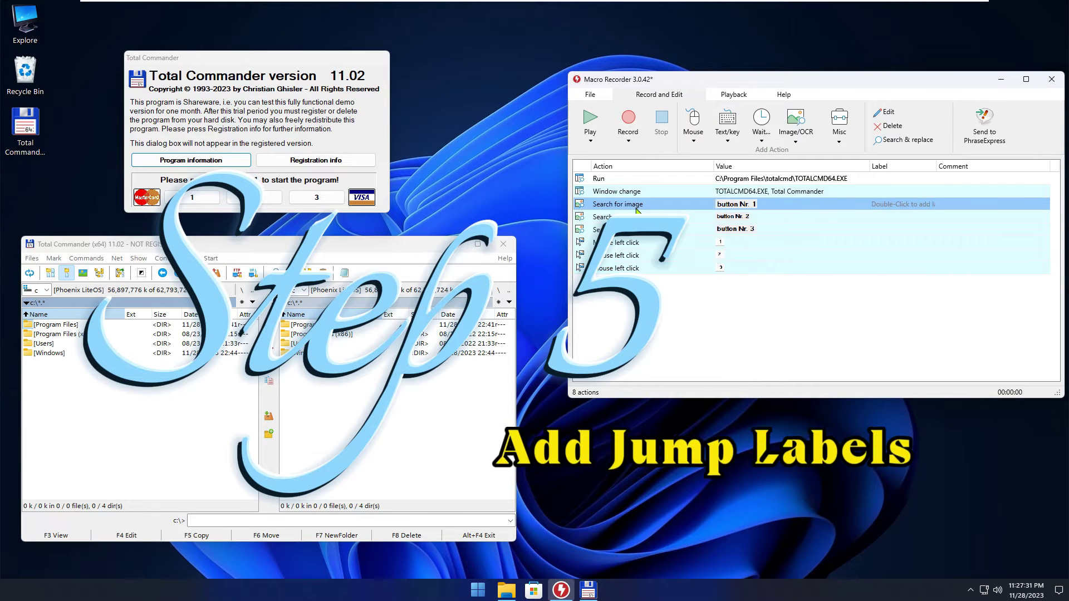
double_click(668, 204)
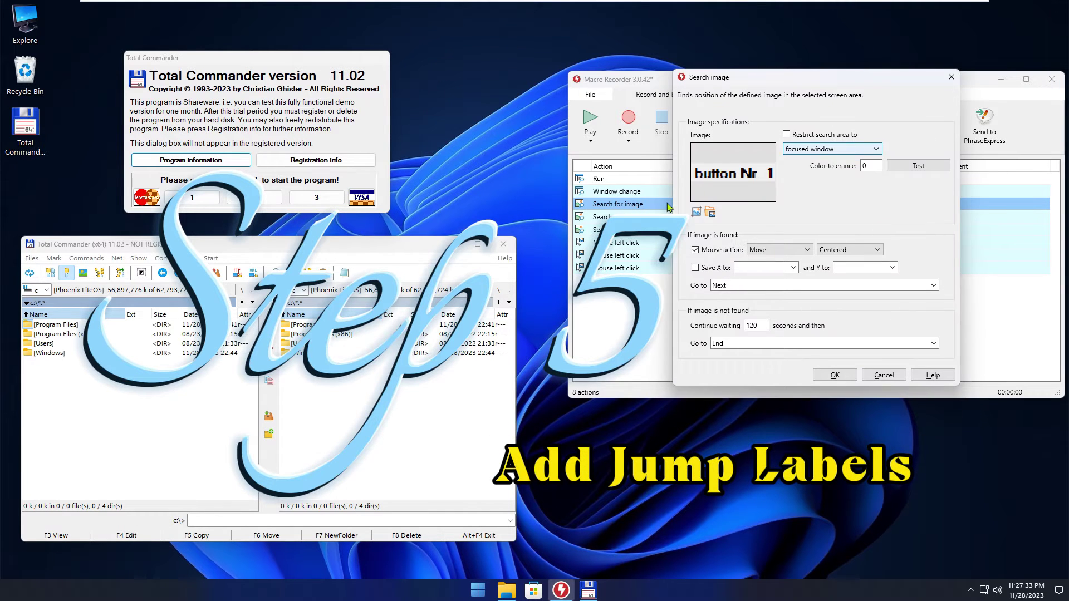
click(884, 373)
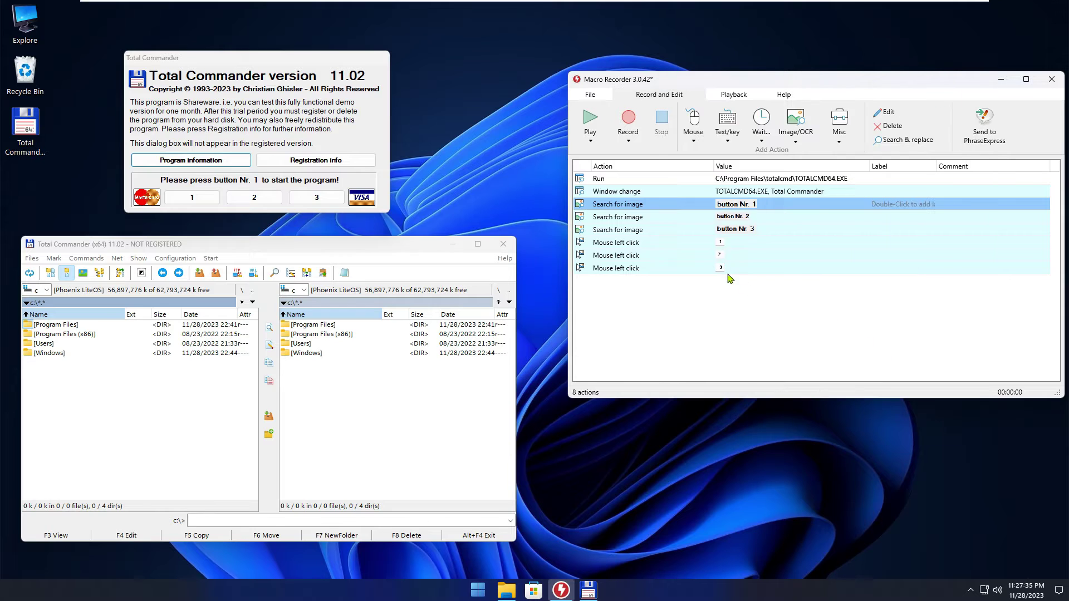
double_click(886, 245)
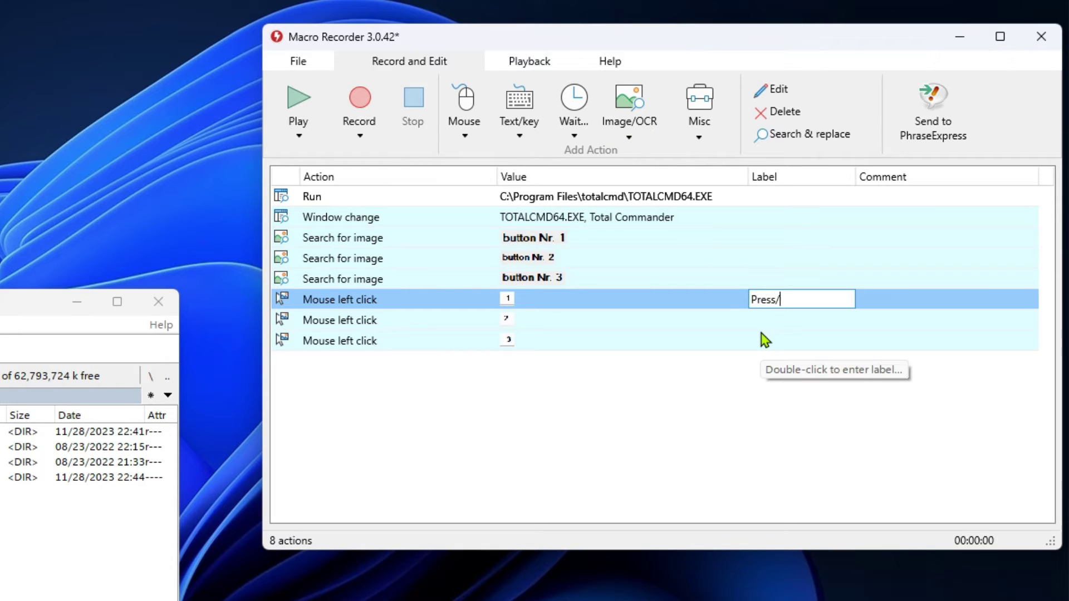
text(Press-Button-1)
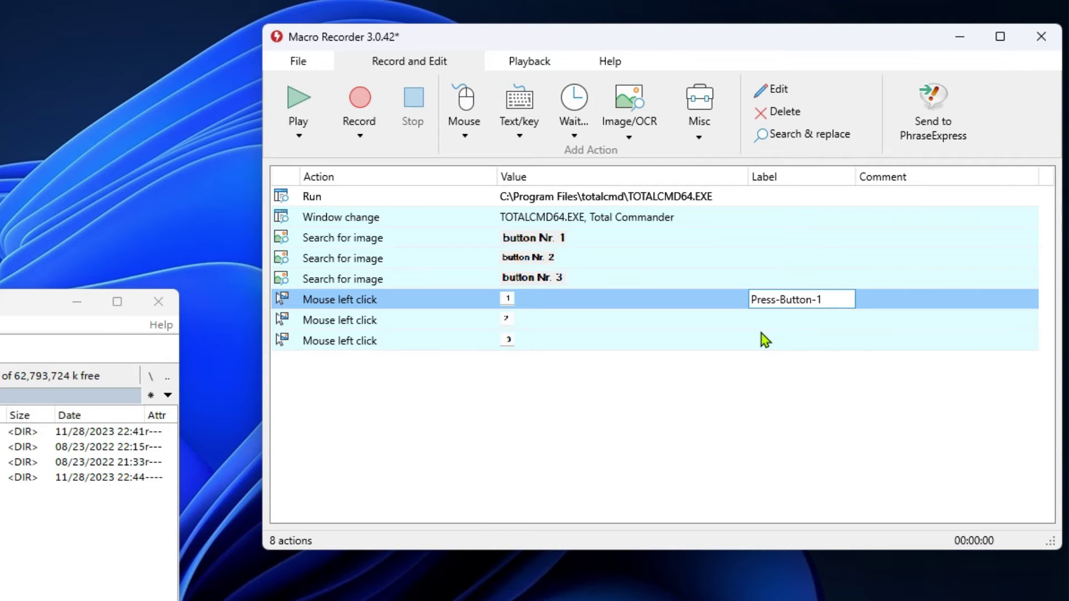
key(Return)
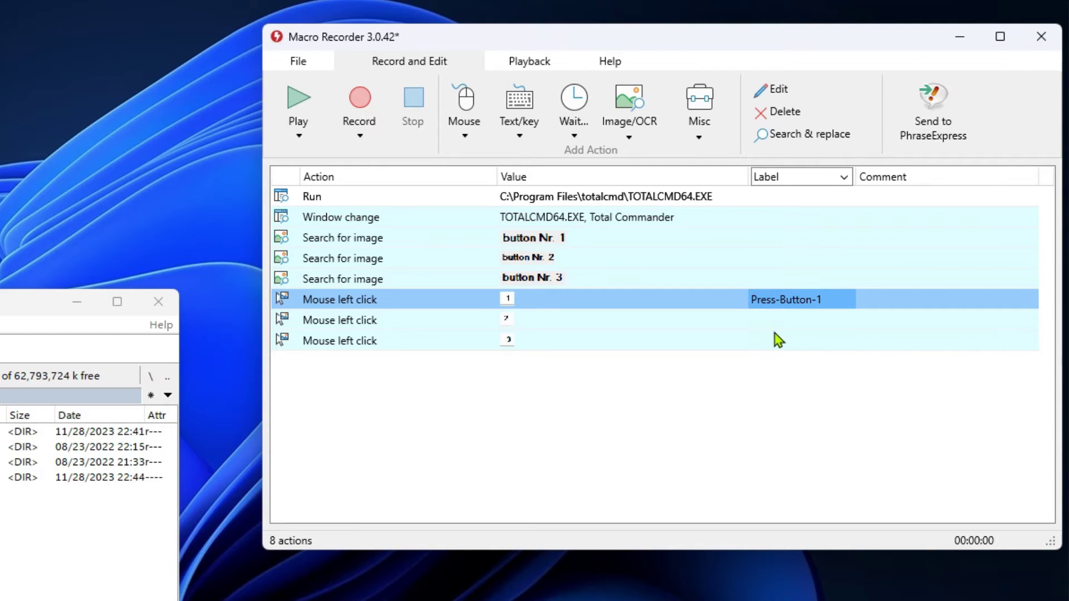
Label the second click Press-Button-2 and start labelling the third by pasting the label text.
double_click(820, 303)
key(ctrl+a)
key(ctrl+c)
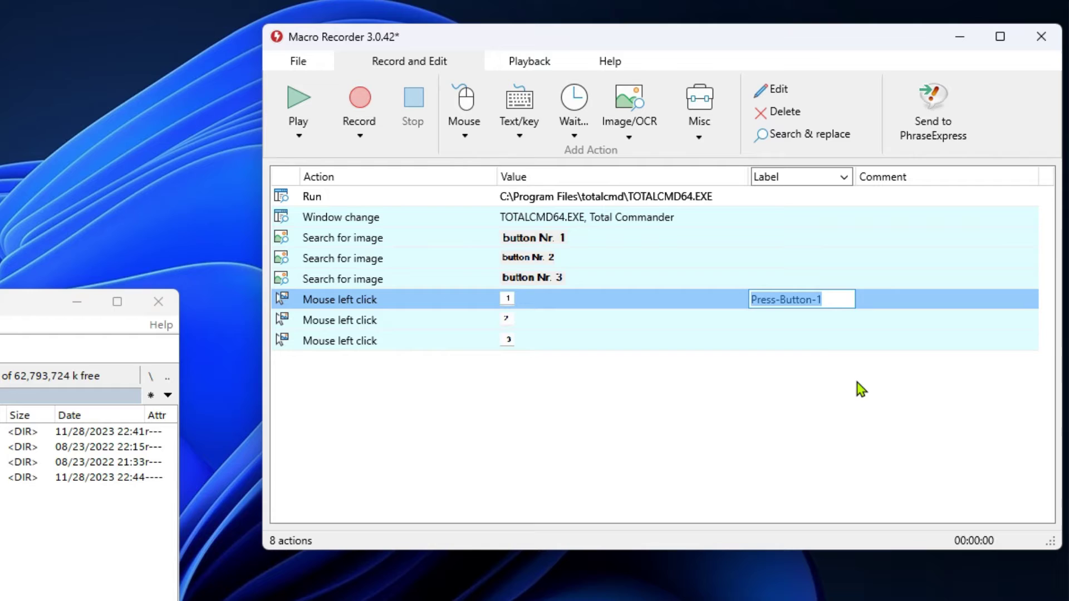
double_click(807, 319)
key(ctrl+v)
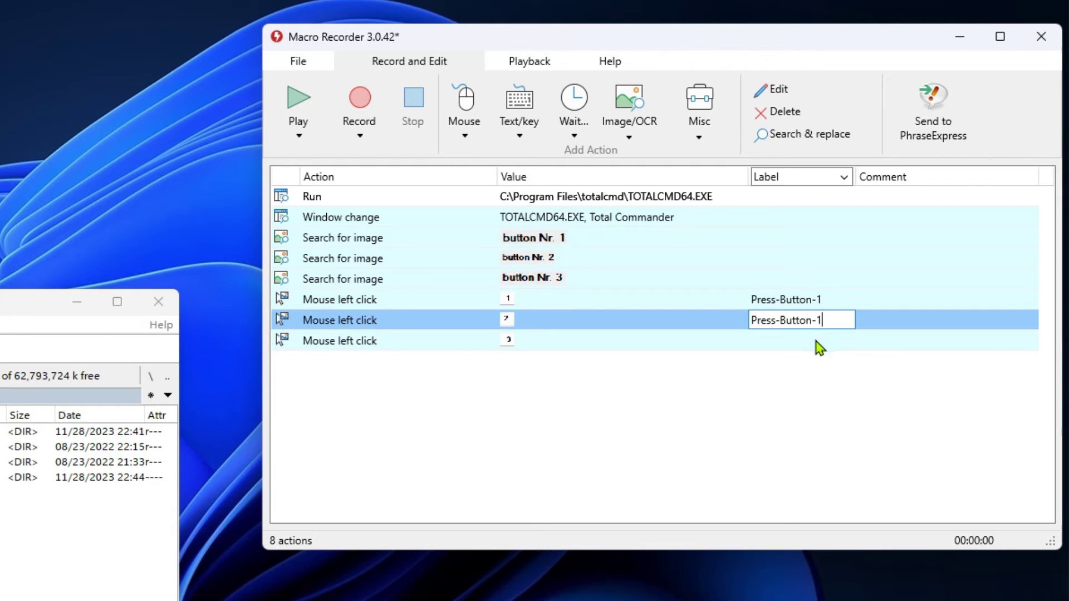
key(BackSpace)
text(2)
double_click(785, 341)
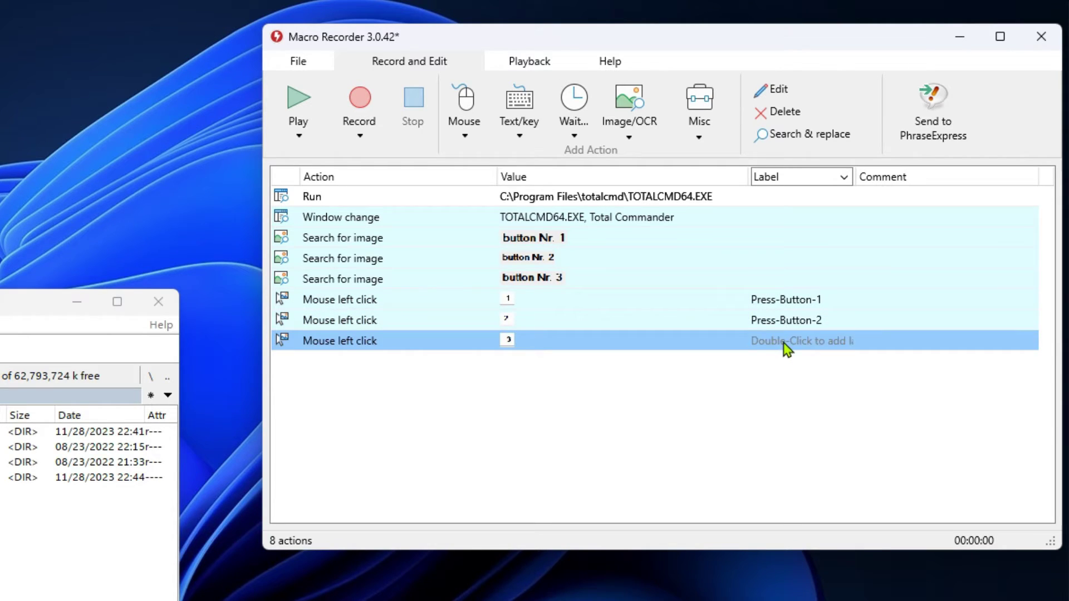
key(ctrl+v)
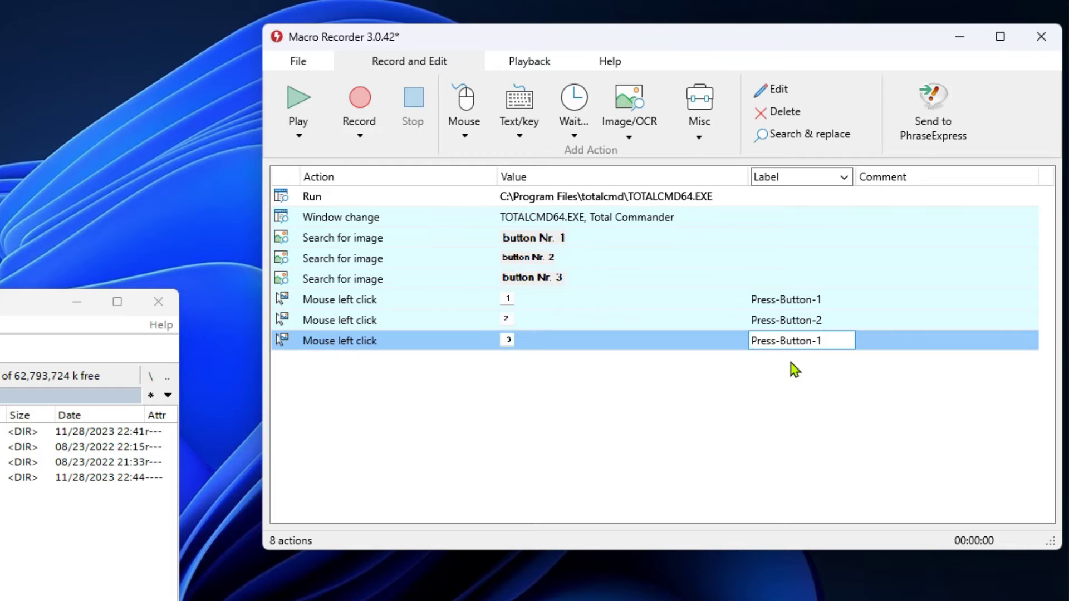
Finish the Press-Button-3 label; set button Nr. 1 search: found→Press-Button-1, wait 2 seconds, else Next.
click(794, 303)
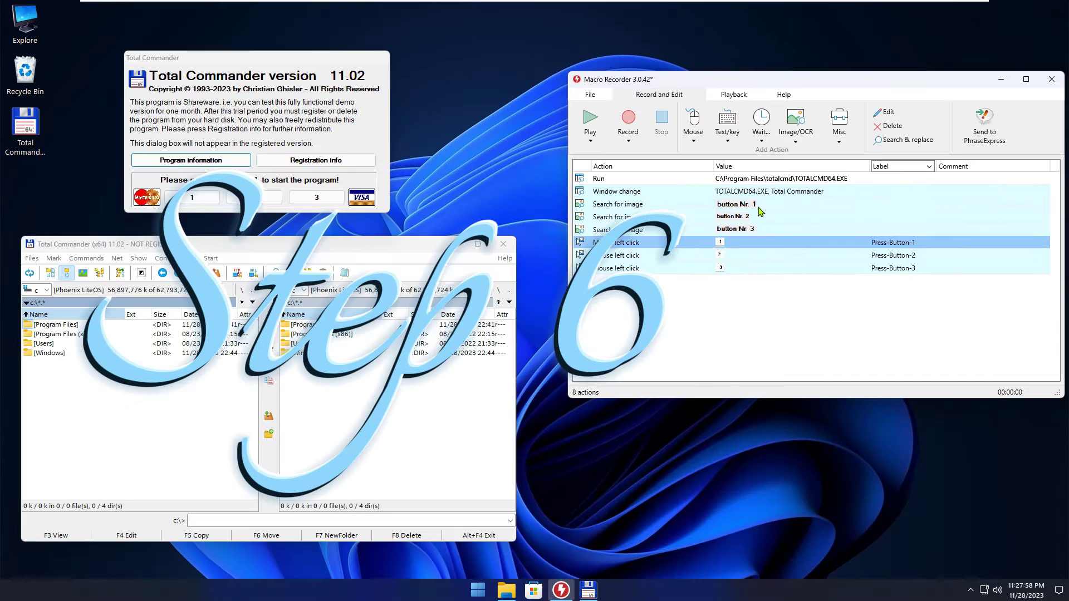
click(759, 206)
double_click(759, 206)
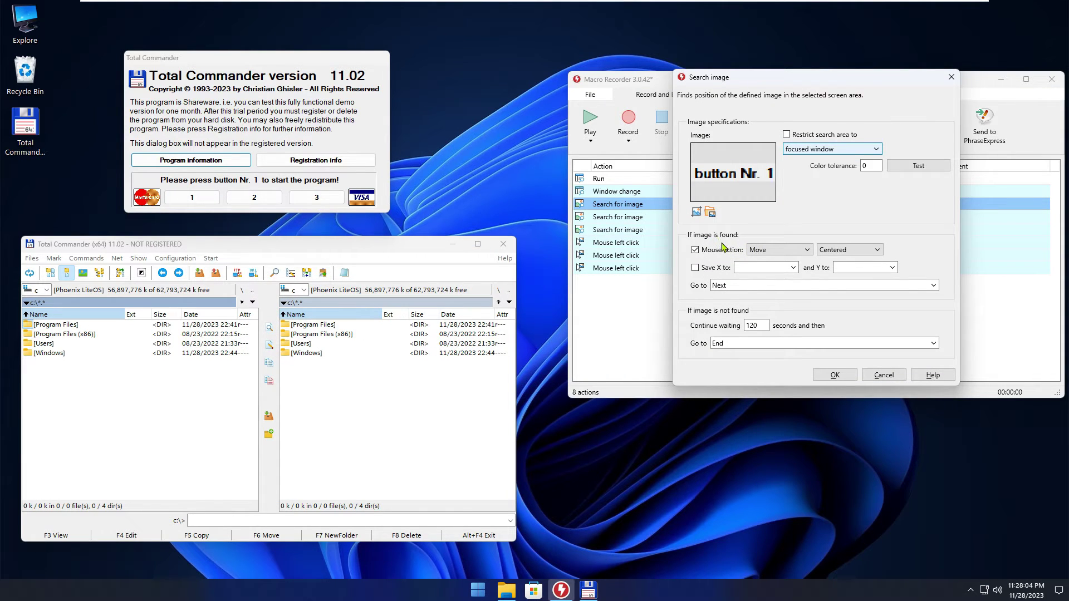
click(934, 286)
click(756, 330)
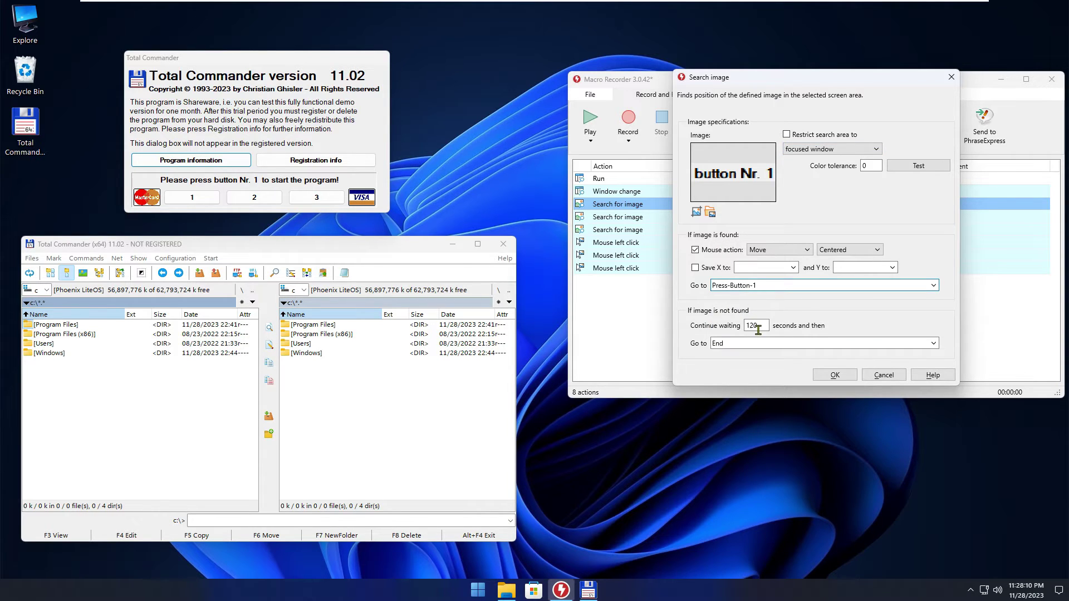
double_click(760, 330)
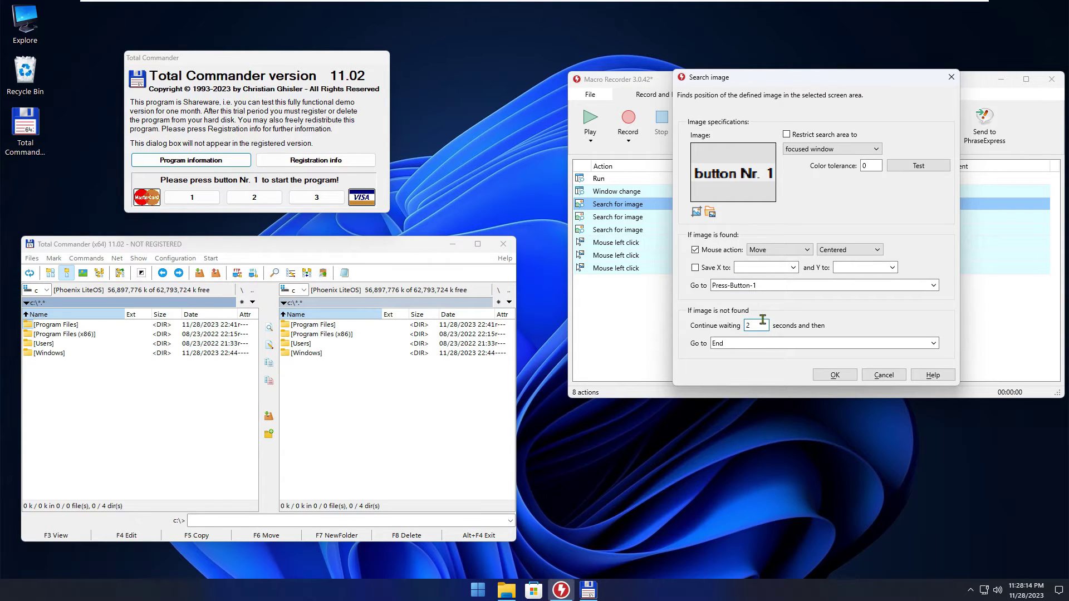
click(933, 343)
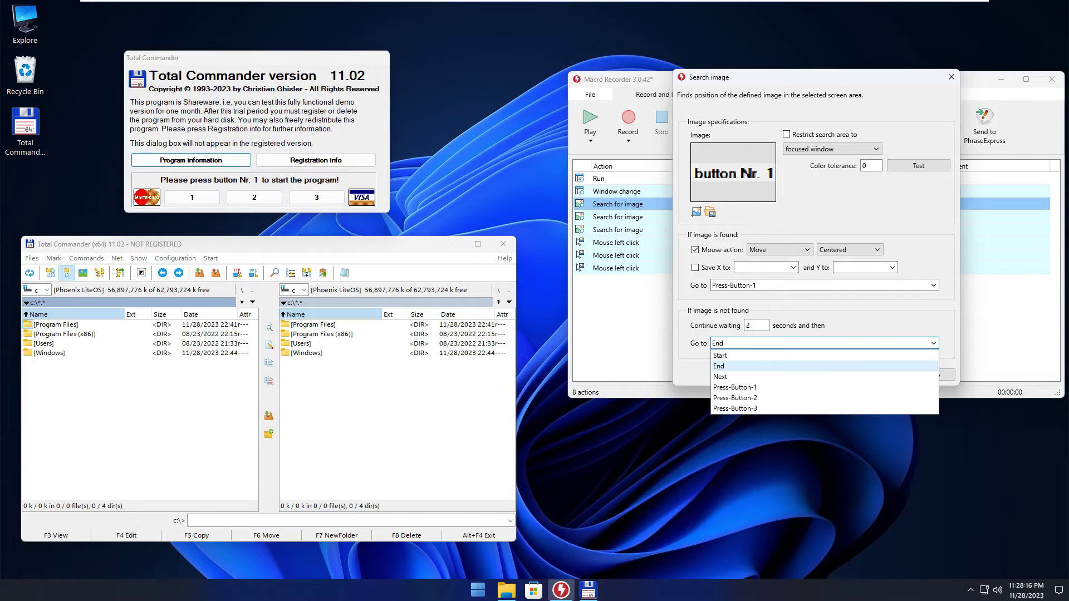
click(898, 377)
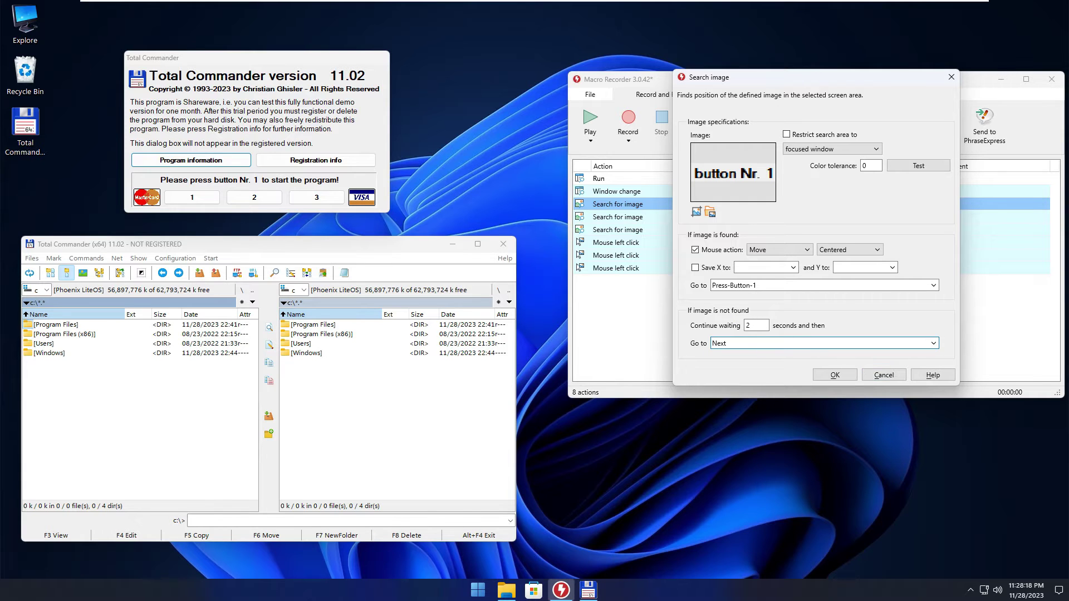
click(835, 375)
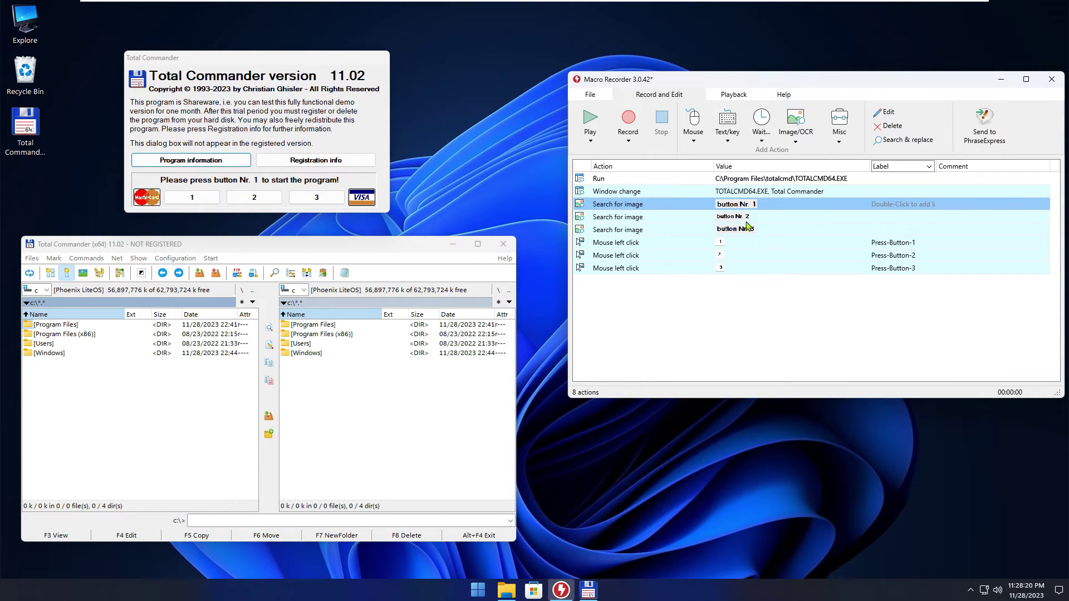
Set the button Nr. 2 search to jump to Press-Button-2, wait 2 seconds, else Next.
click(748, 222)
double_click(748, 222)
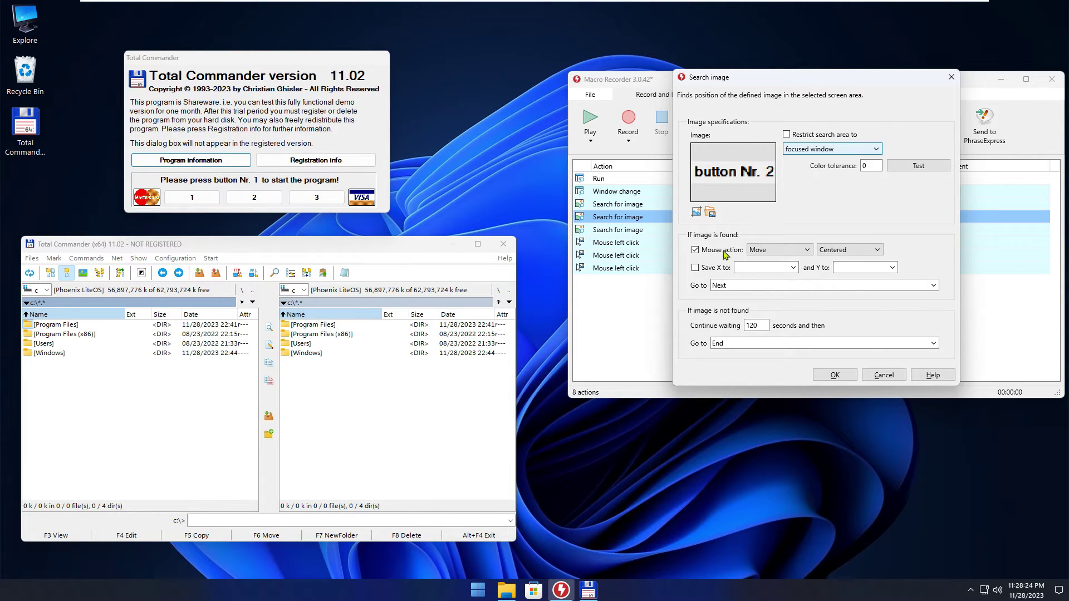
click(934, 285)
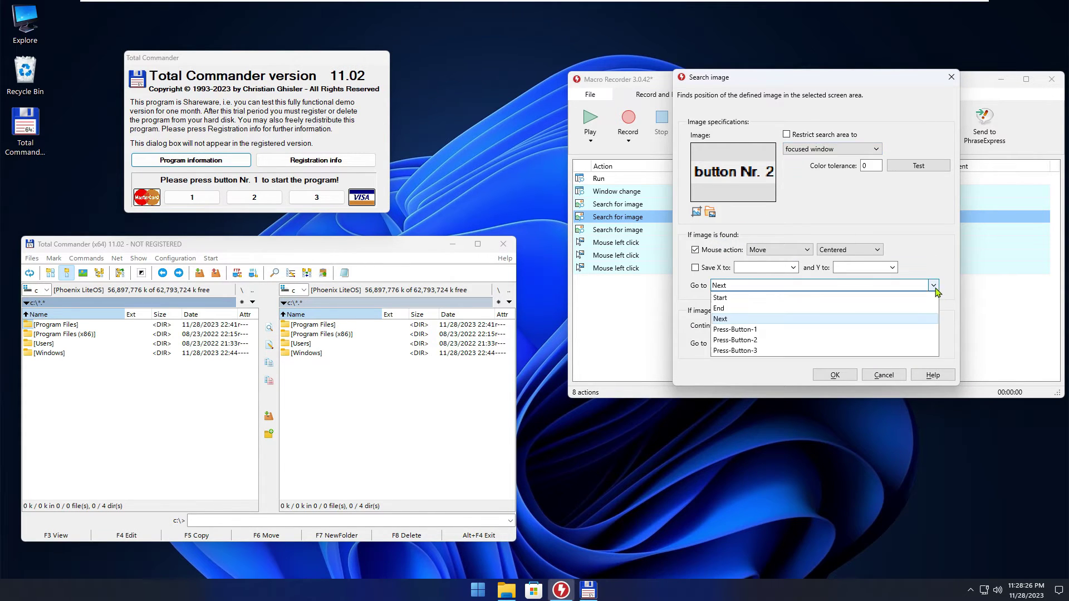
click(847, 341)
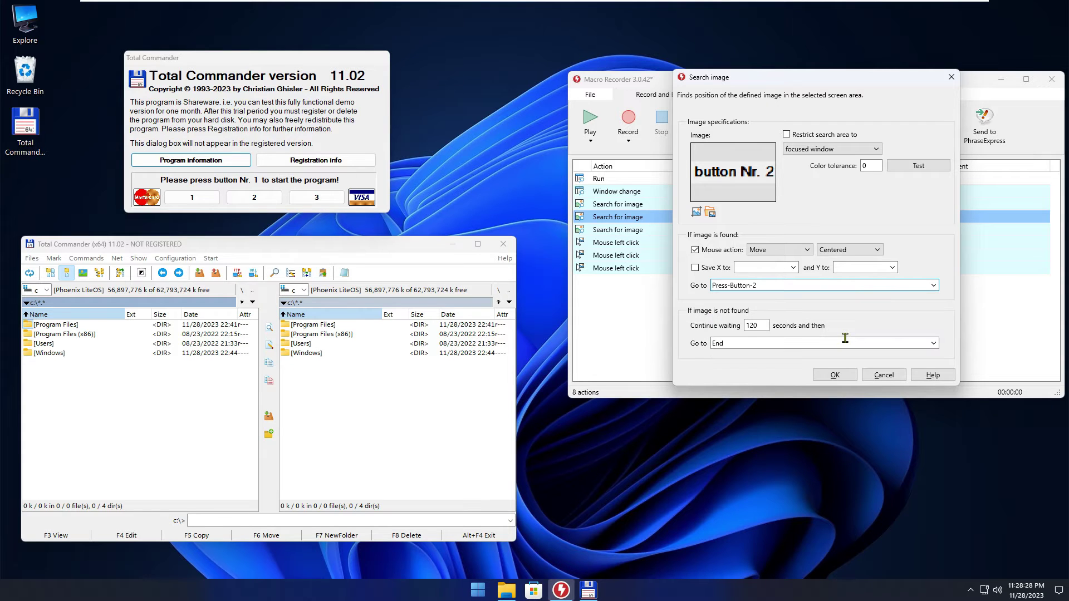
double_click(750, 326)
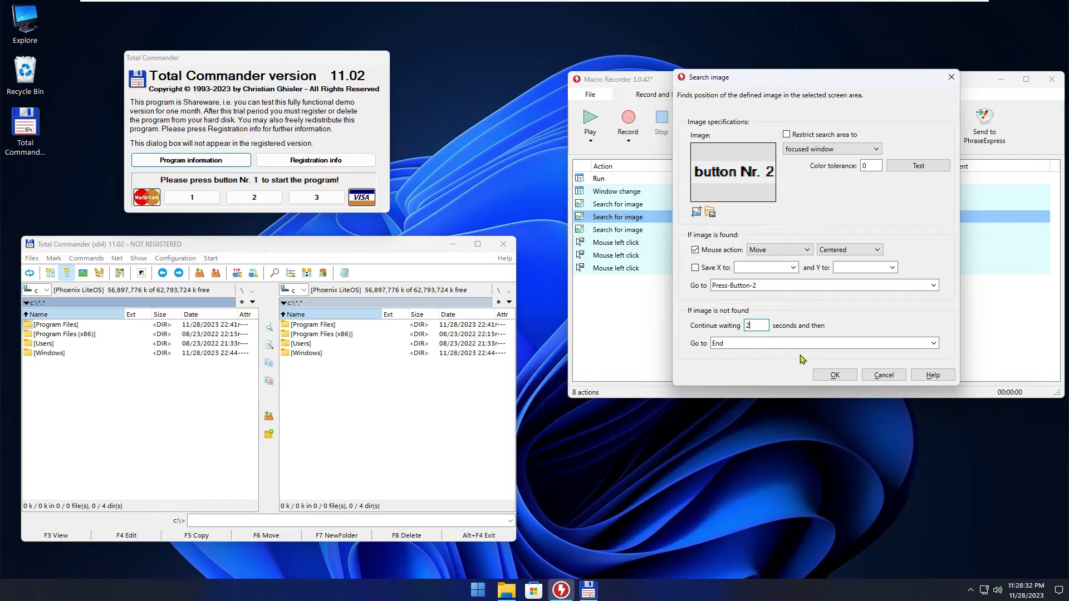
click(933, 343)
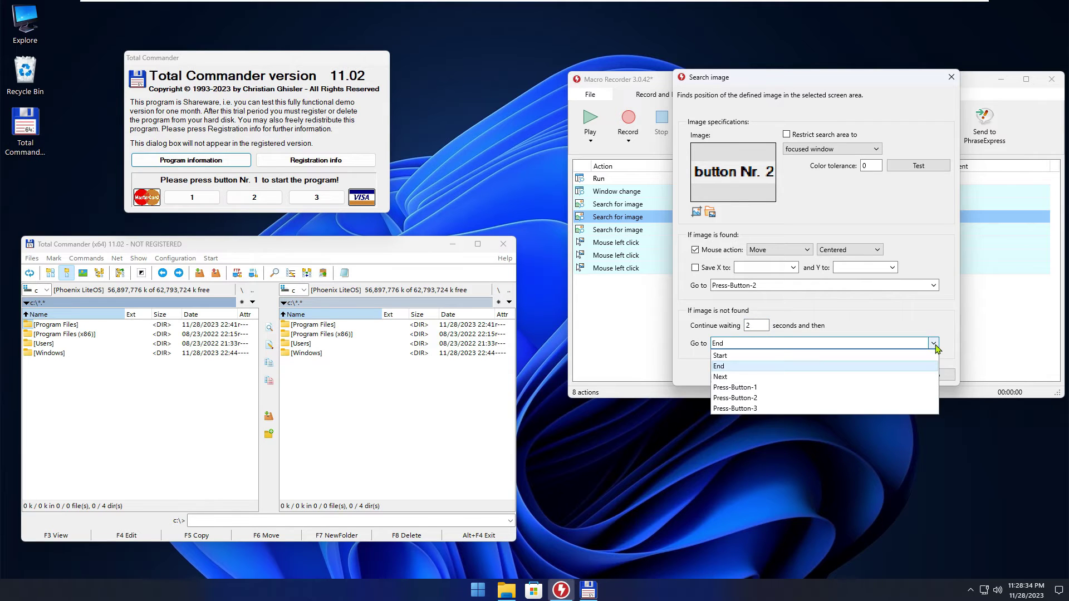
click(898, 377)
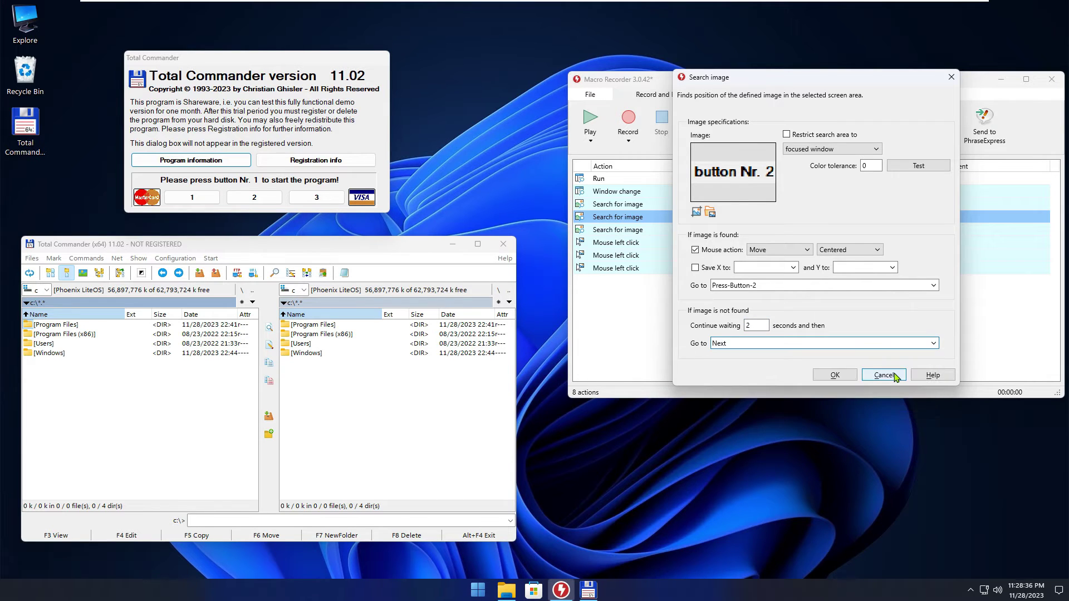
click(838, 376)
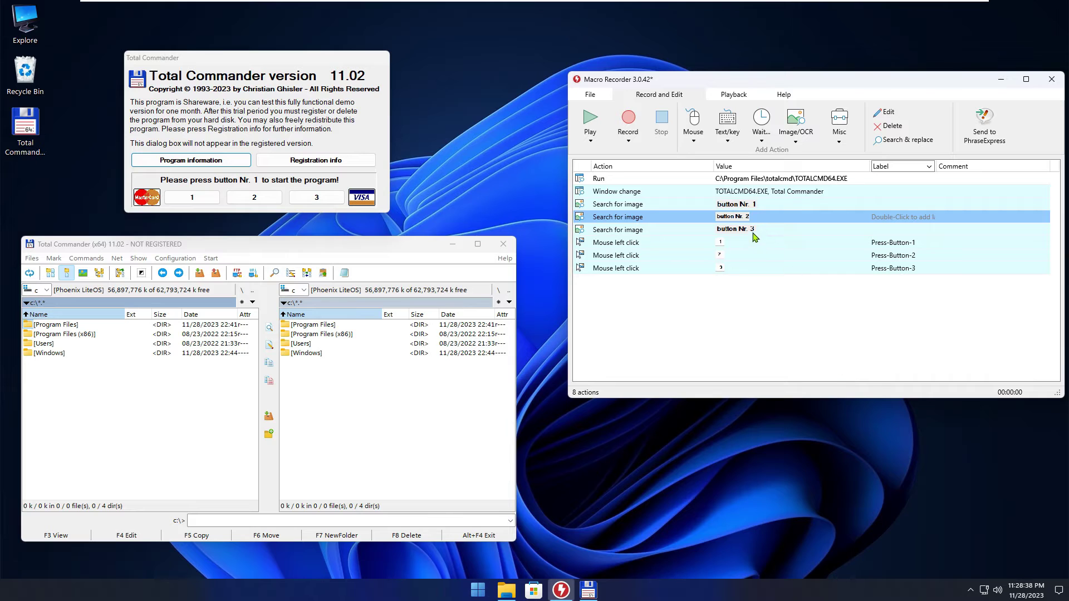
Set the button Nr. 3 search to jump to Press-Button-3, wait 2 seconds, else End.
double_click(753, 231)
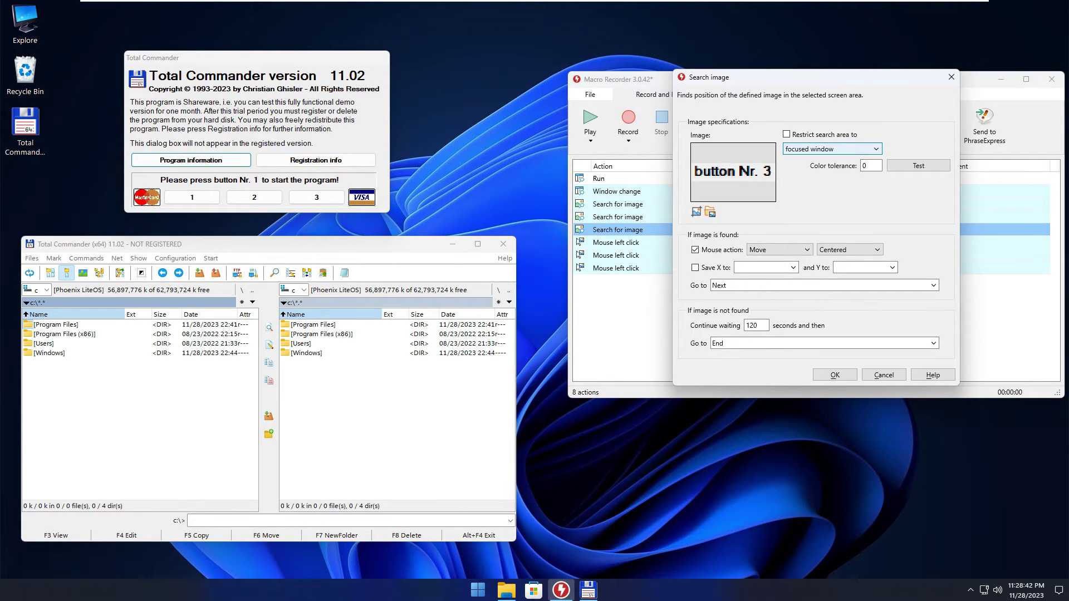
click(934, 285)
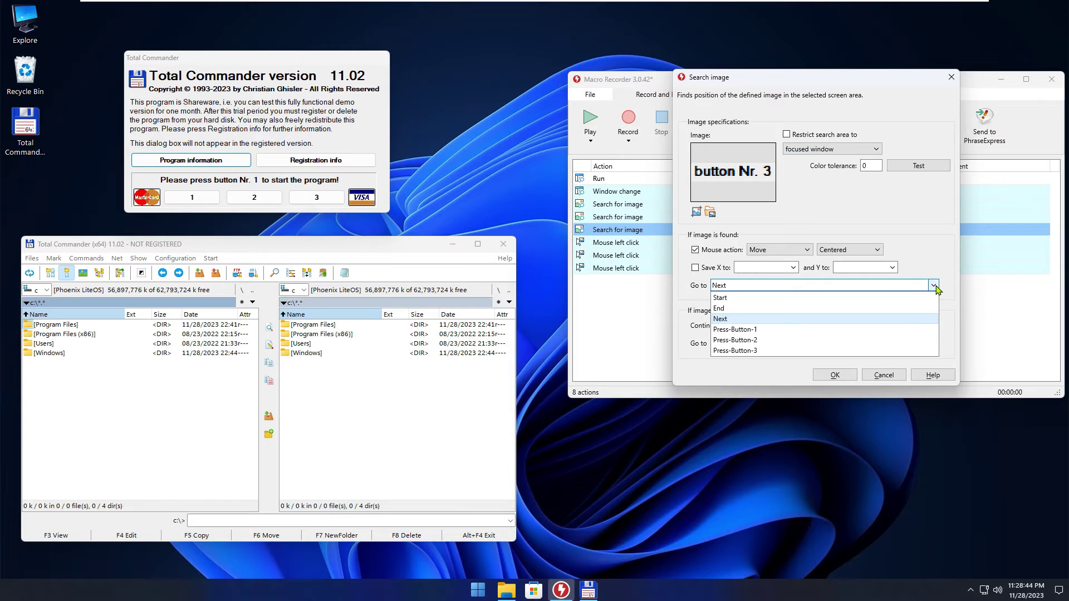
click(790, 355)
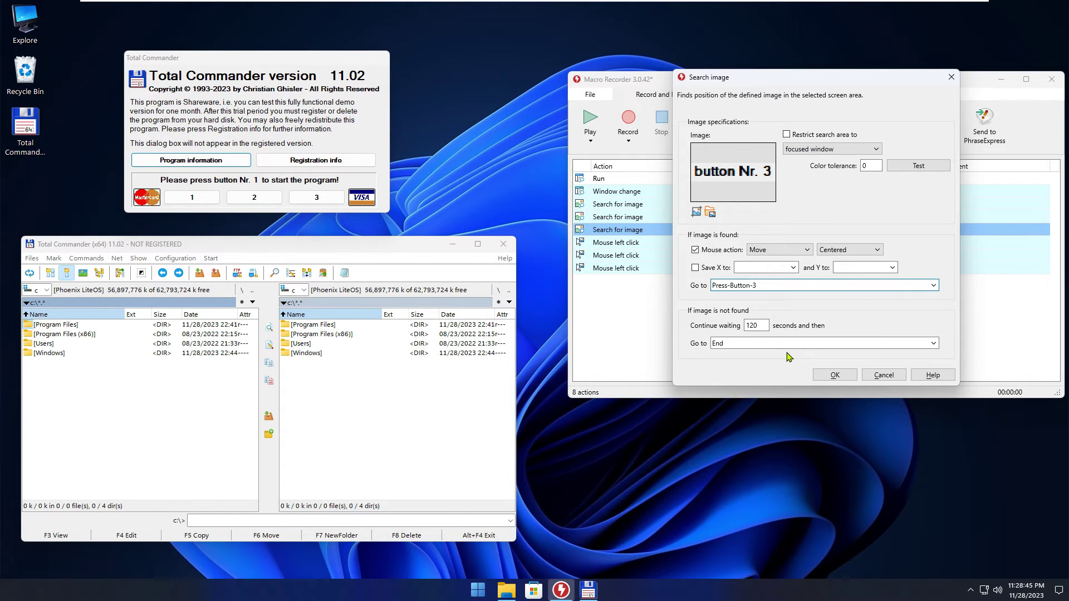
double_click(766, 327)
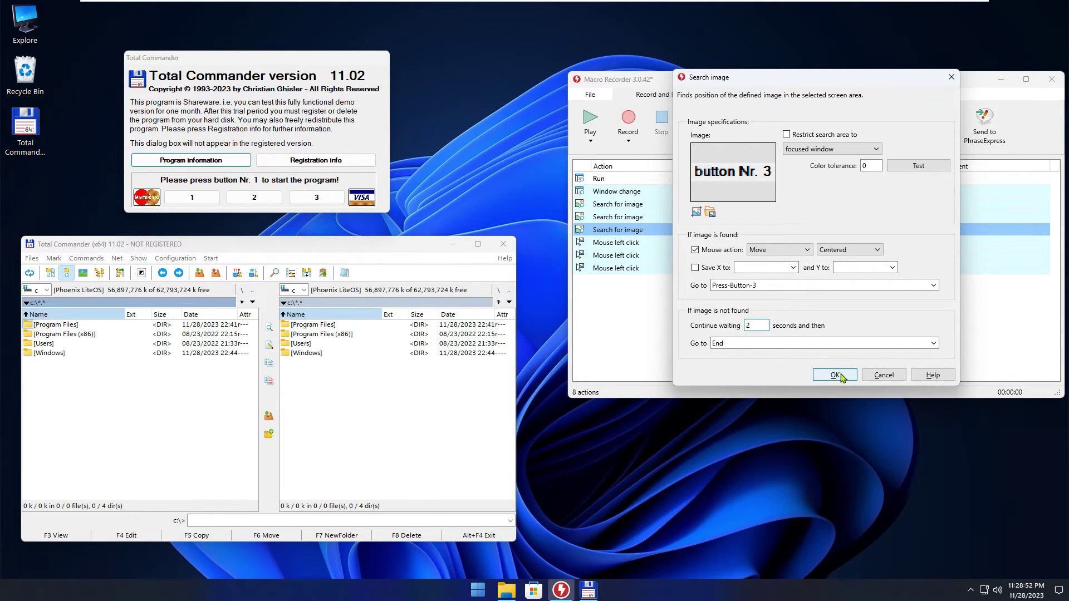
click(836, 376)
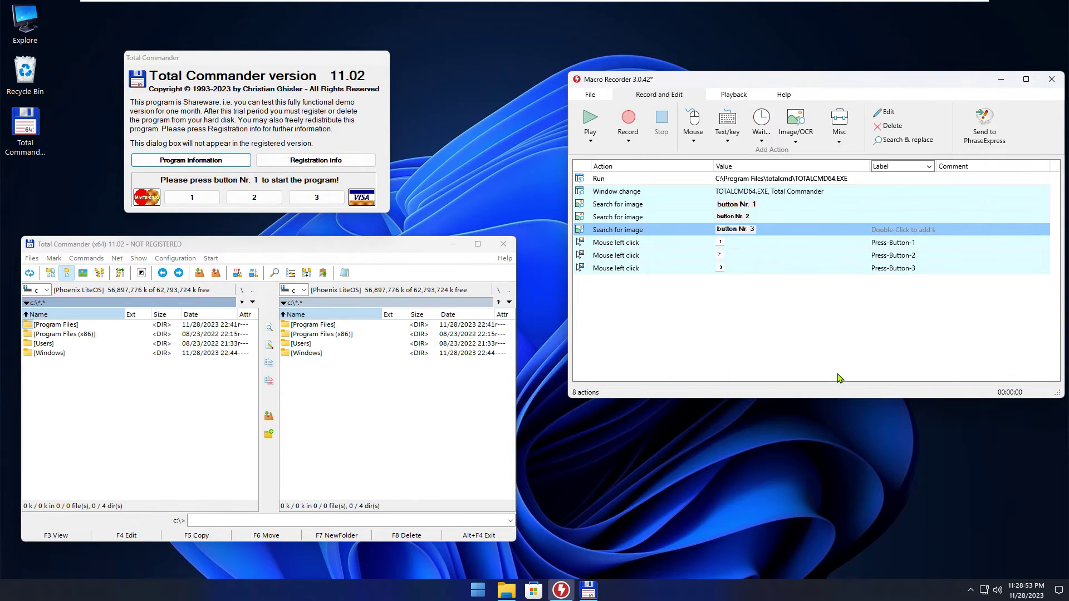
Play the macro from the first image search against the nag screen, then play again.
click(699, 206)
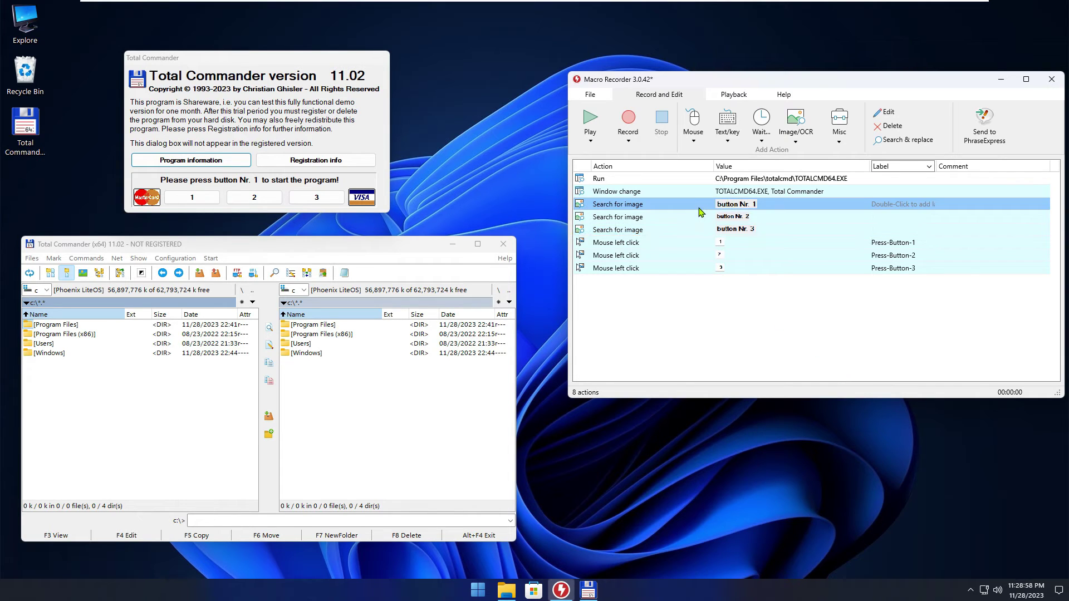
click(590, 140)
click(613, 159)
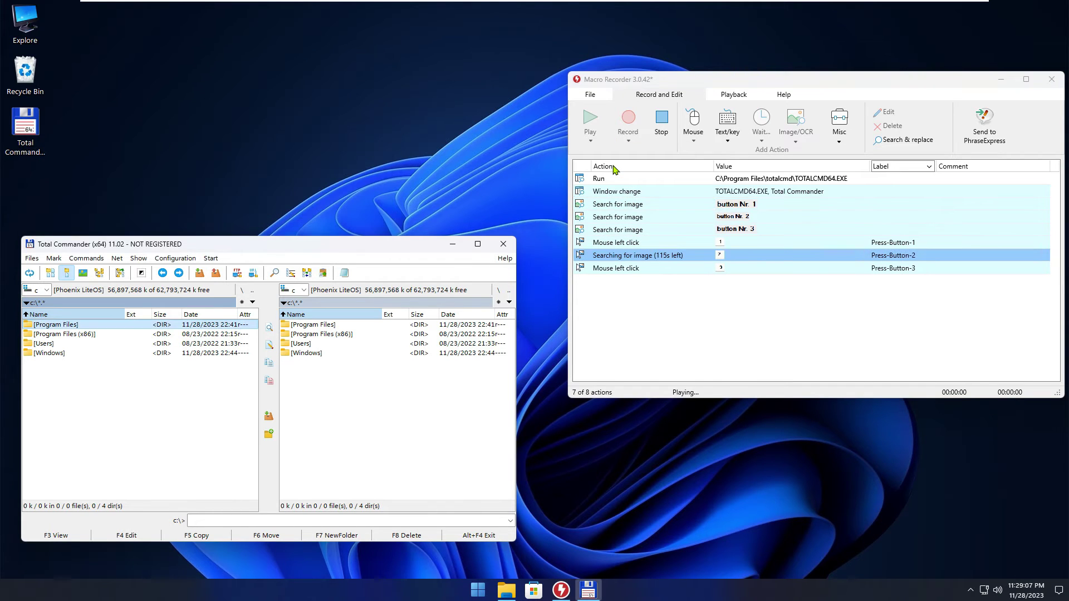
double_click(657, 206)
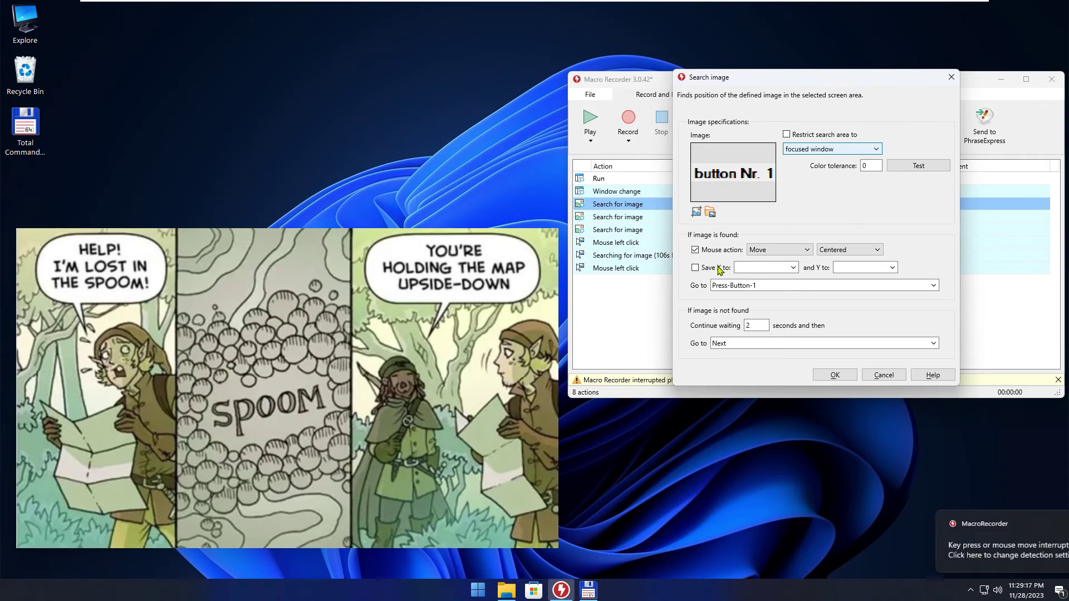
click(886, 376)
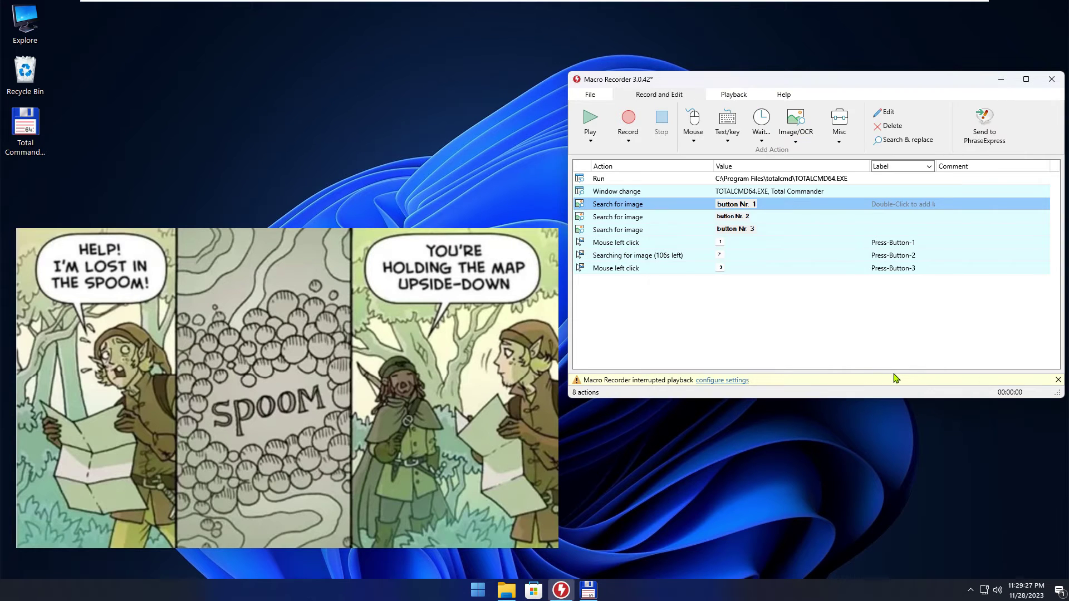
click(591, 120)
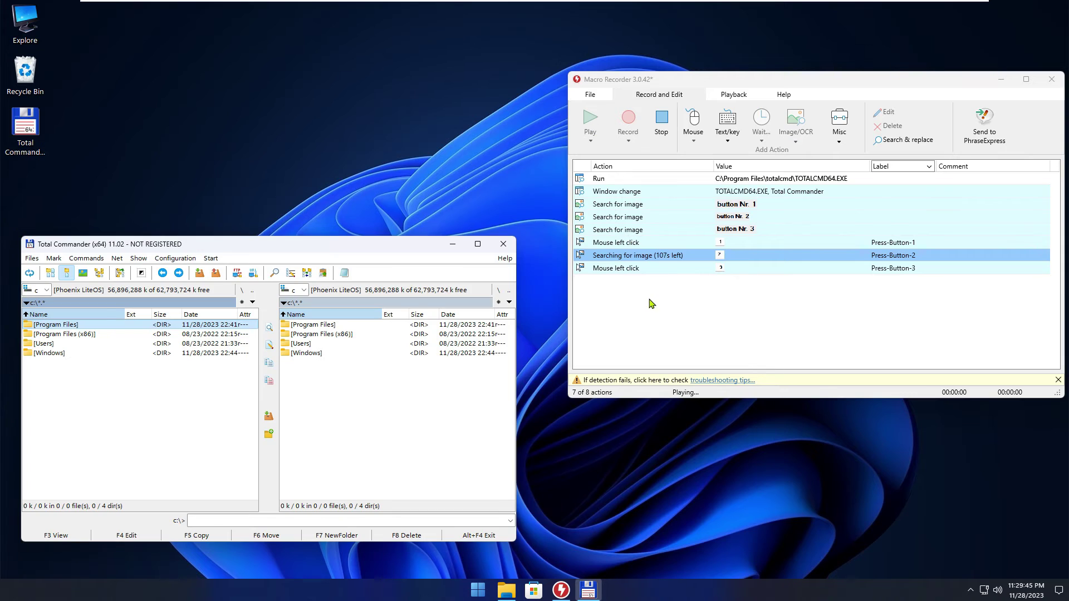
Edit the image-not-found wait time and jump target of the button 2 and 3 click actions.
double_click(647, 244)
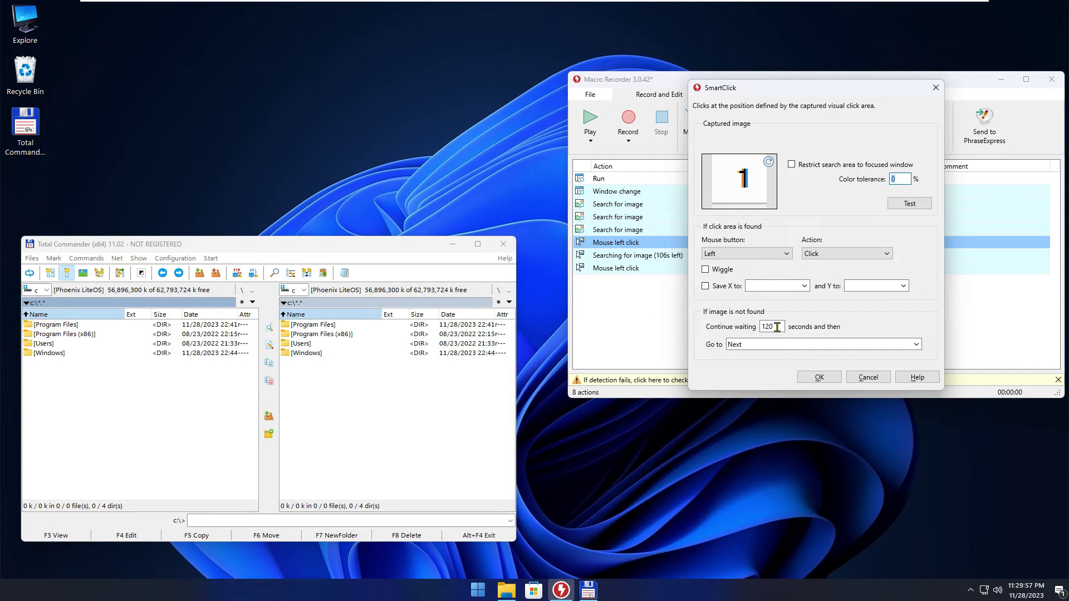
click(819, 377)
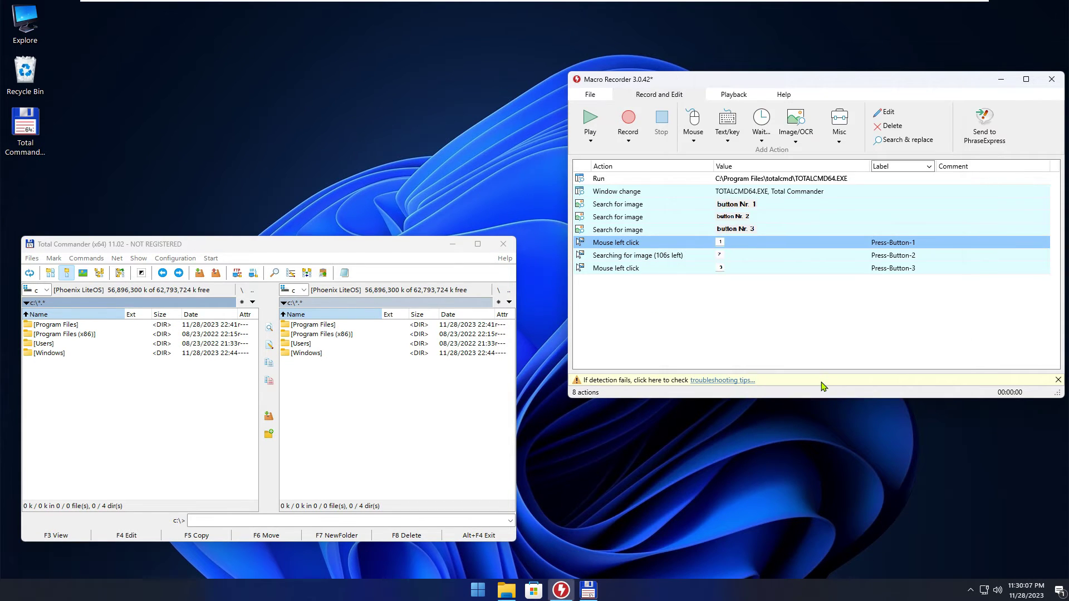
double_click(668, 256)
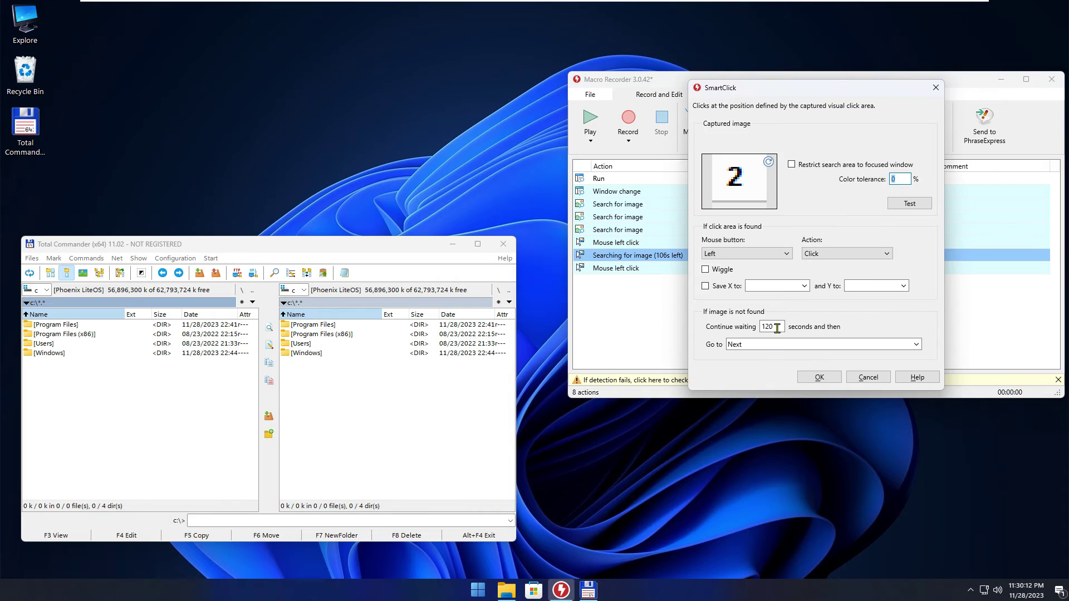
click(819, 377)
double_click(668, 268)
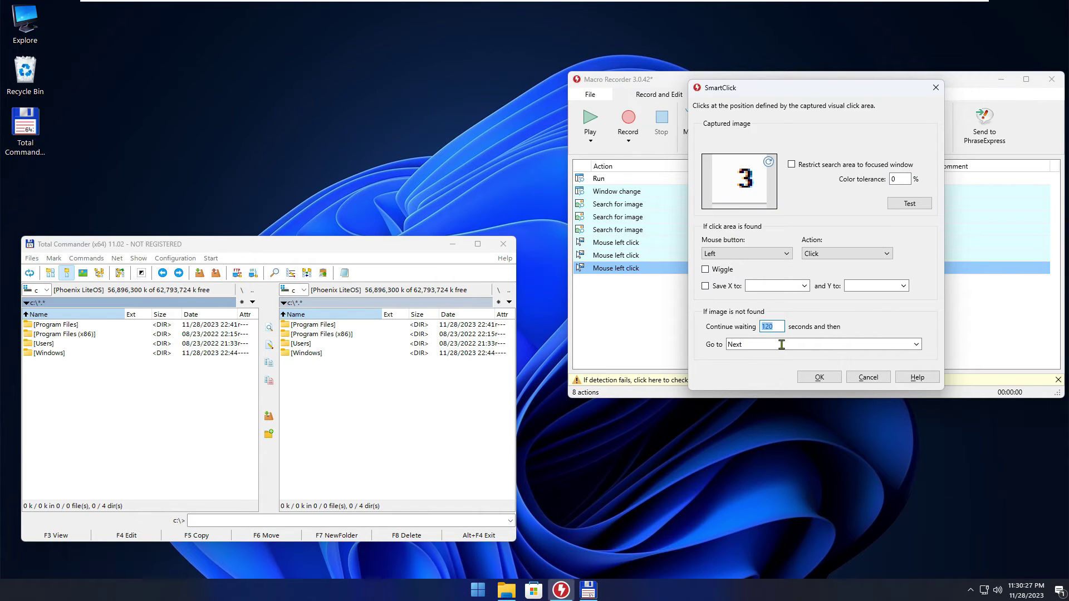
click(782, 344)
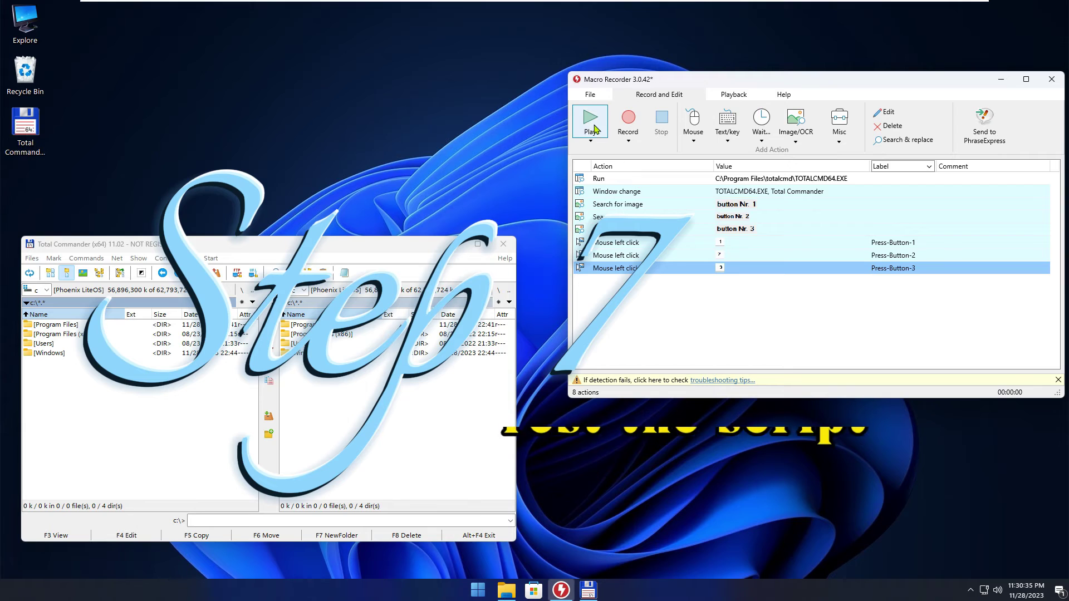
Test-run the macro three times, closing the launched Total Commander between runs.
click(595, 129)
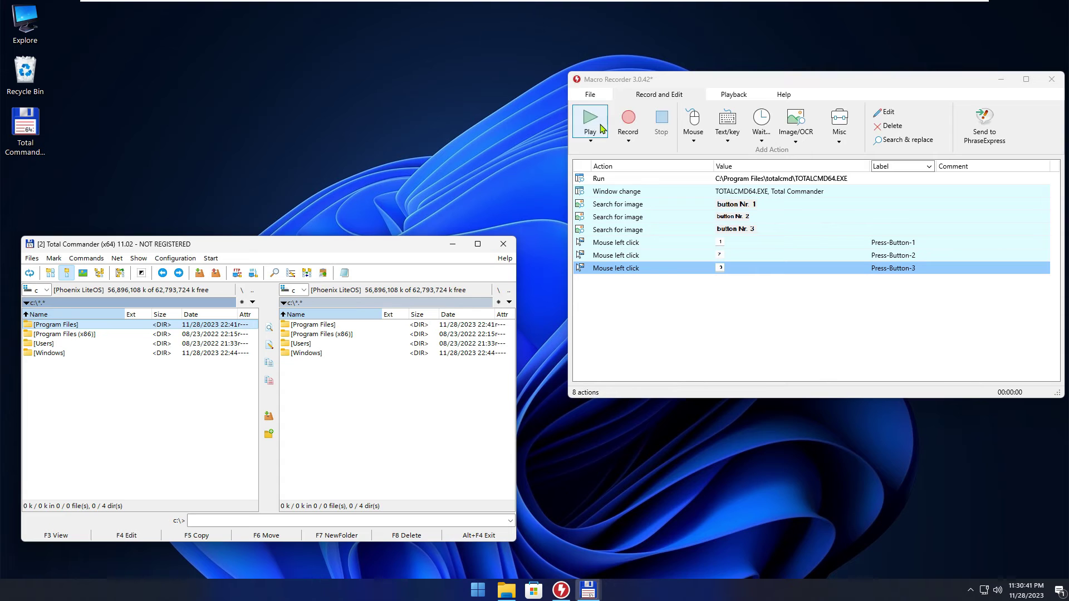
click(499, 247)
click(590, 119)
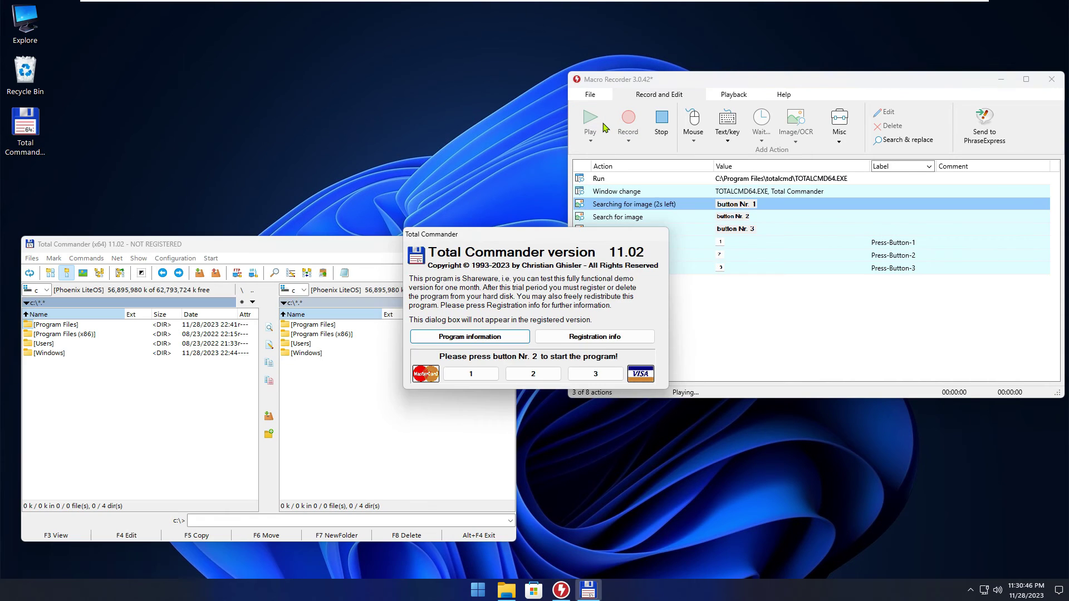
click(502, 244)
click(584, 118)
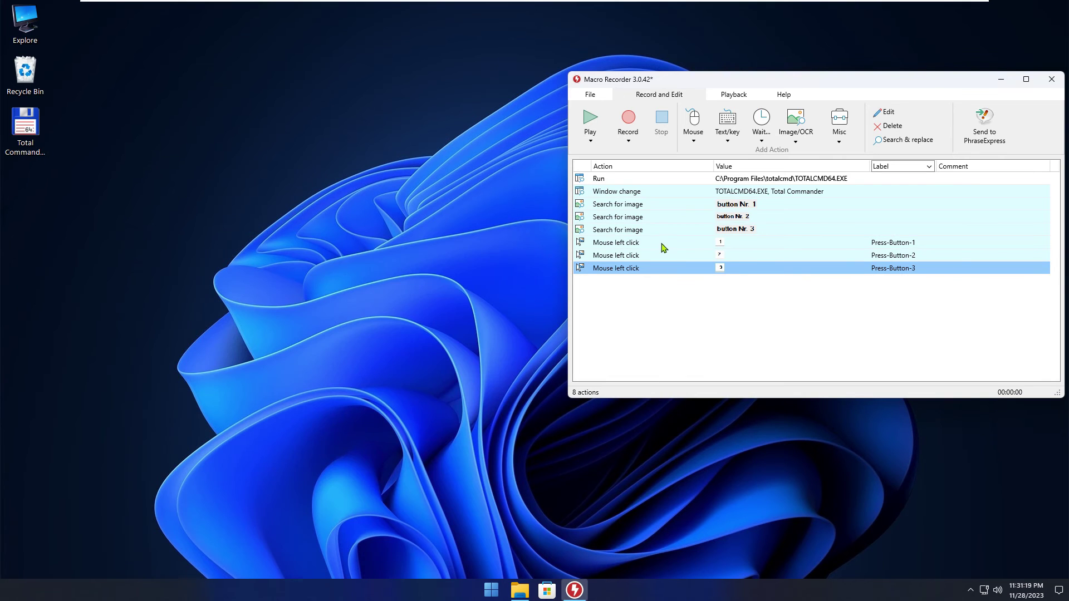
Add an Alt+1 hotkey action labelled Press-Button-1 for button 1.
double_click(663, 244)
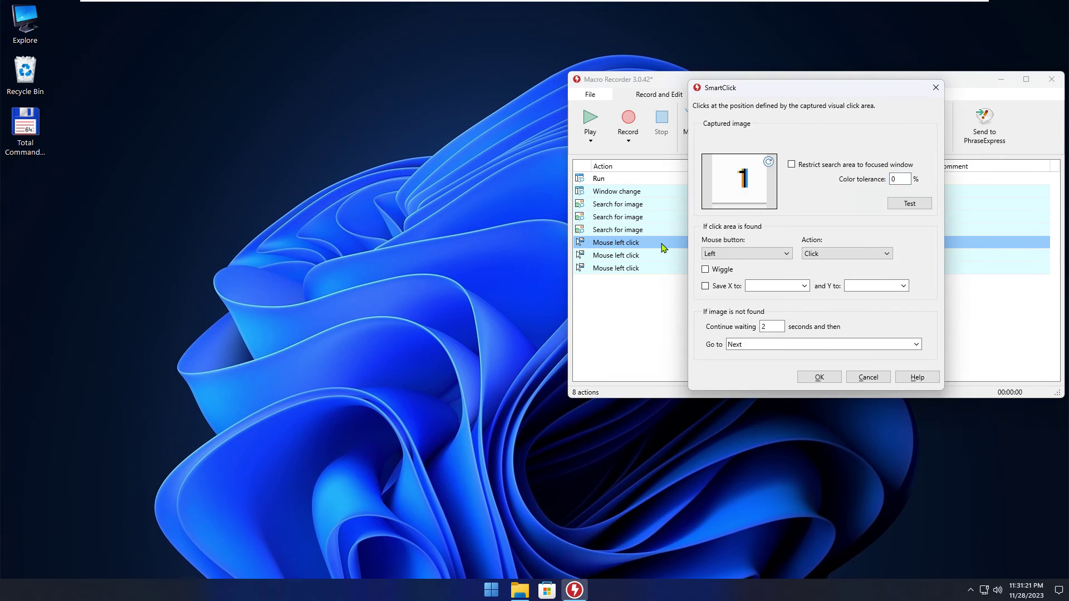
click(869, 375)
click(839, 124)
click(728, 124)
click(729, 162)
key(alt+1)
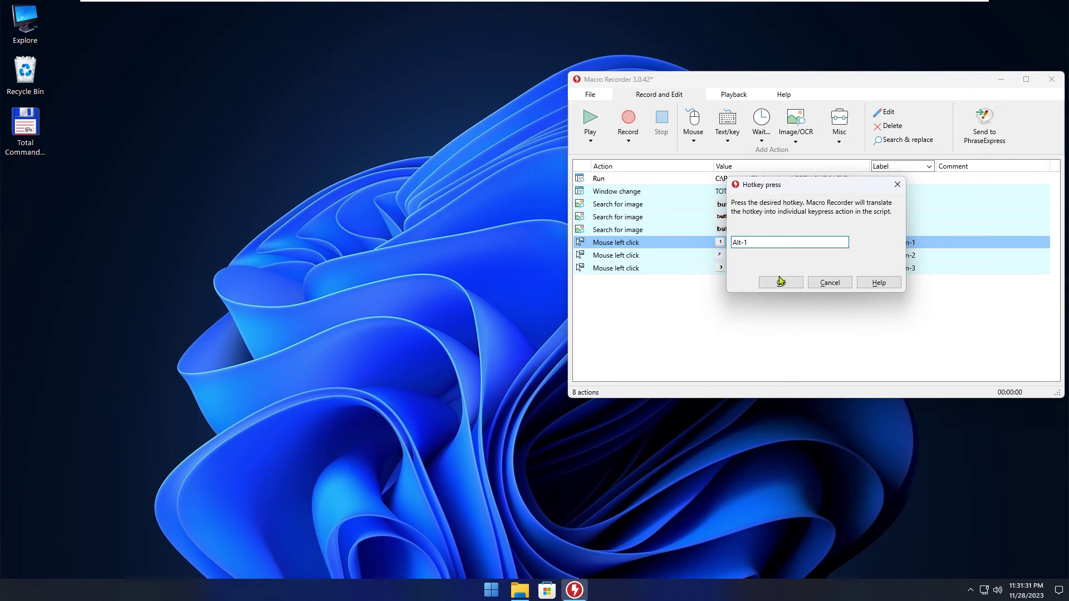
click(781, 283)
click(895, 242)
click(898, 243)
click(900, 259)
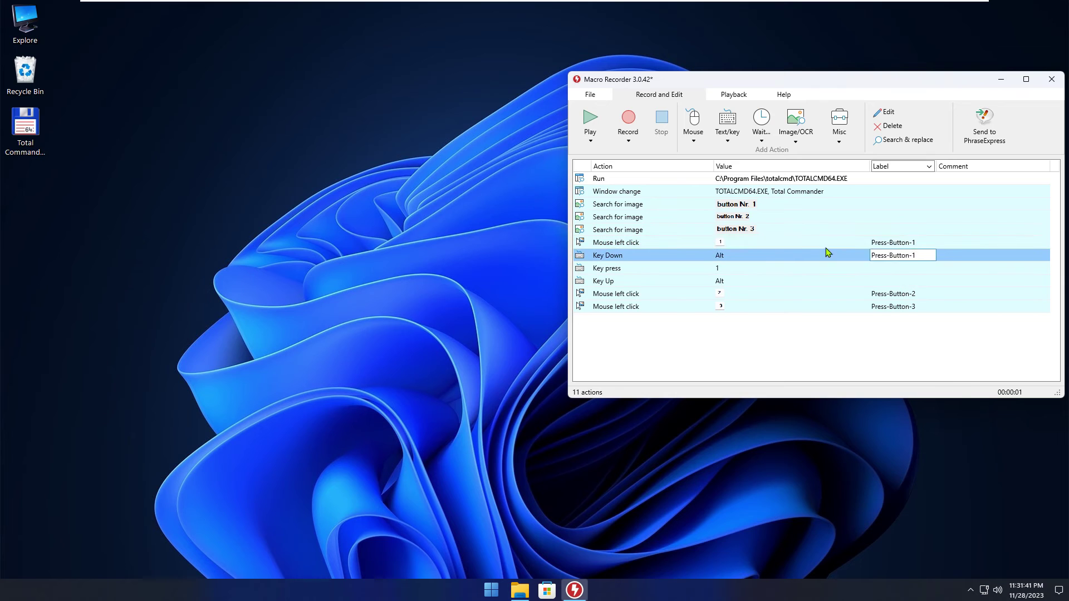
Delete the old button 1 mouse click and group the new key rows.
right_click(844, 242)
click(869, 444)
click(801, 269)
shift+click(743, 243)
right_click(743, 242)
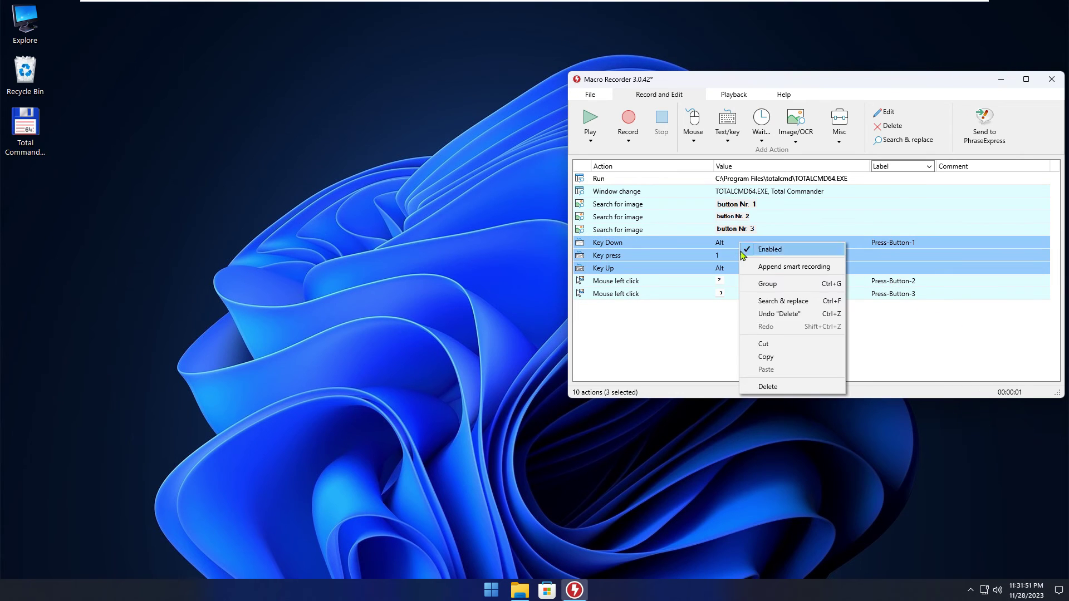
click(773, 303)
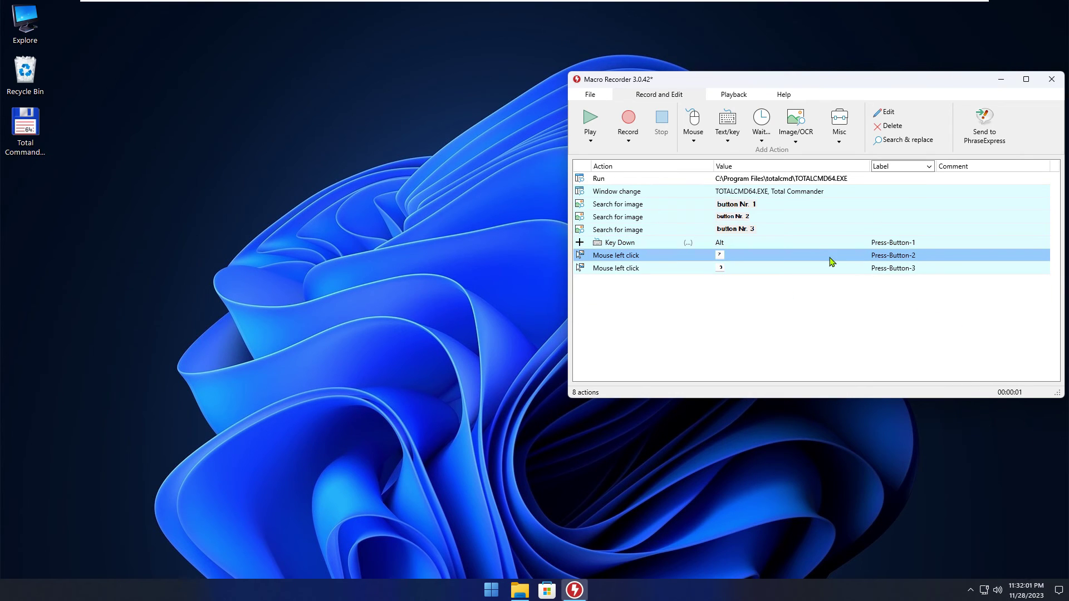
Replace the button 2 mouse click with an Alt+2 hotkey and group its key rows.
click(727, 131)
click(729, 146)
key(alt+2)
click(778, 282)
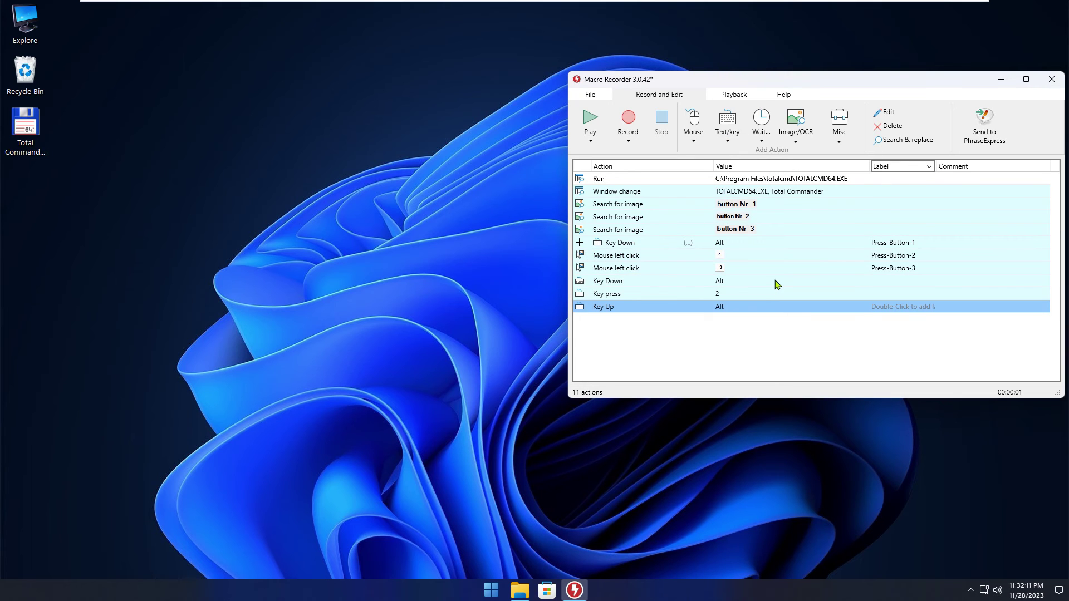
right_click(835, 257)
click(919, 255)
right_click(891, 258)
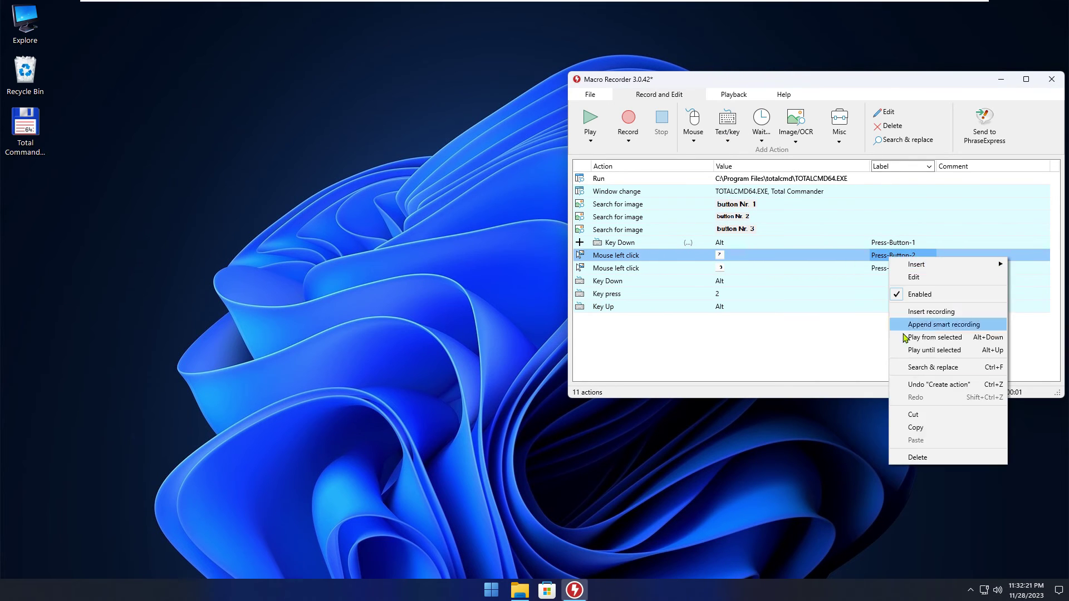
key(Delete)
click(739, 267)
shift+click(740, 293)
right_click(739, 293)
click(787, 410)
click(902, 268)
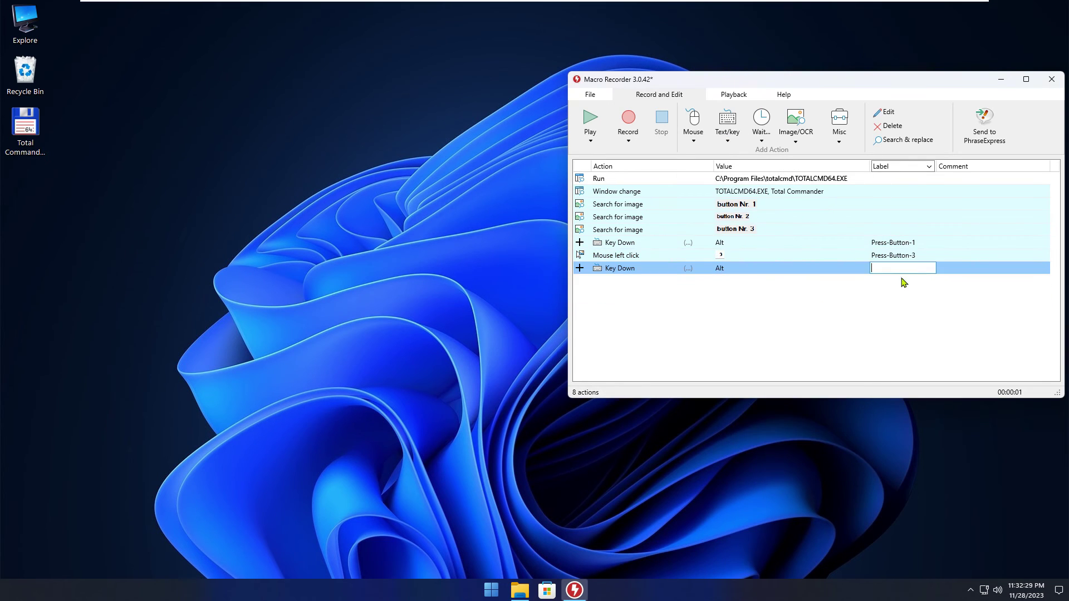
Add an Alt+3 hotkey action and delete the button 3 mouse click.
click(752, 260)
click(727, 137)
key(alt+3)
click(780, 285)
click(838, 293)
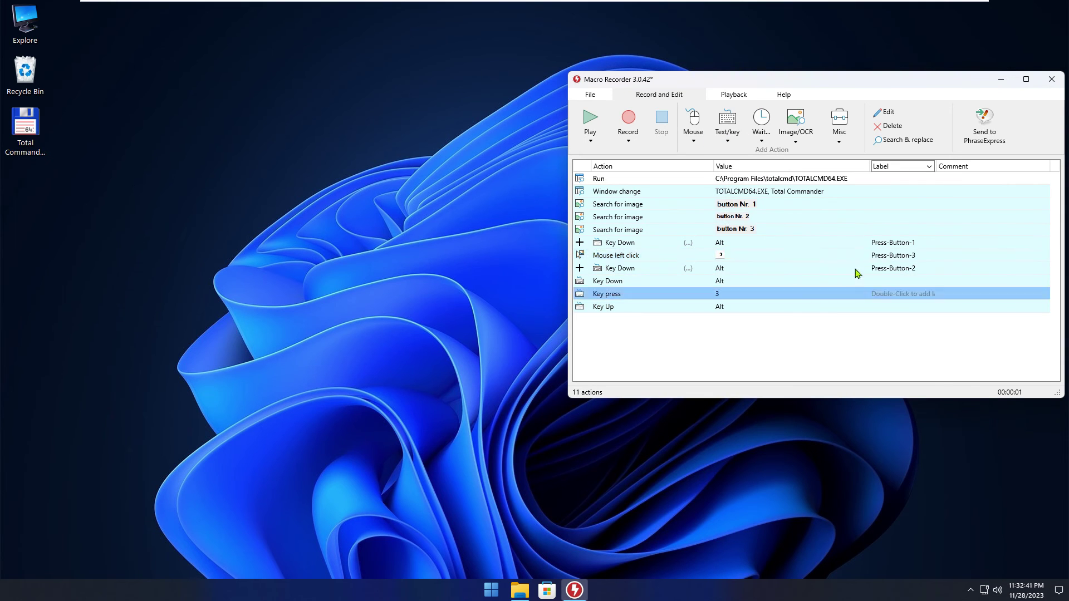
click(835, 256)
key(Delete)
key(Return)
Group the button 3 key rows and label the group Press-Button-3.
shift+click(768, 294)
right_click(764, 290)
click(810, 371)
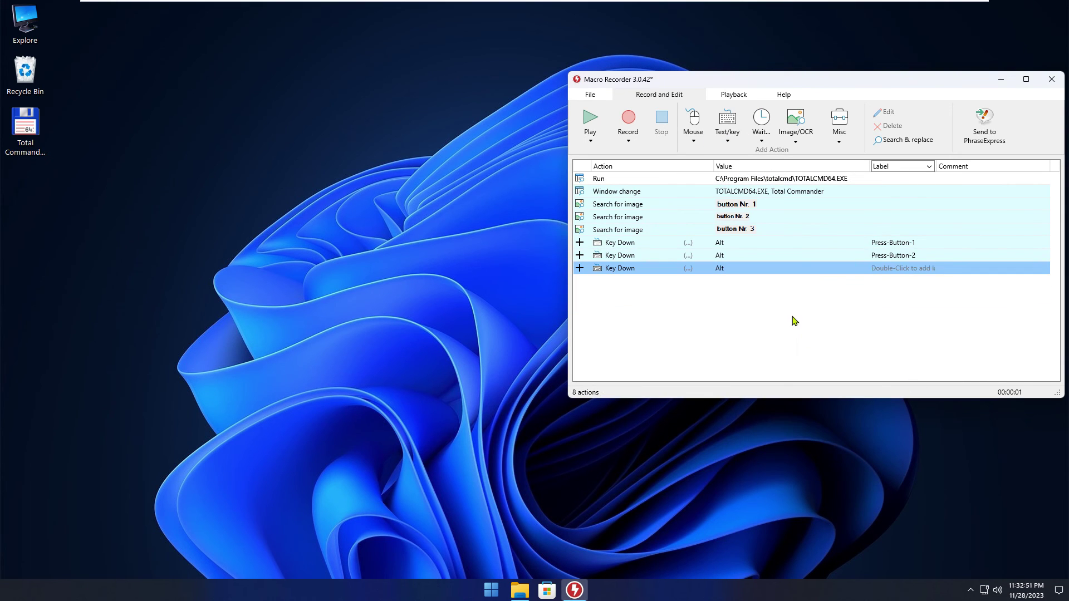
double_click(896, 268)
text(Press-Button-3)
key(Return)
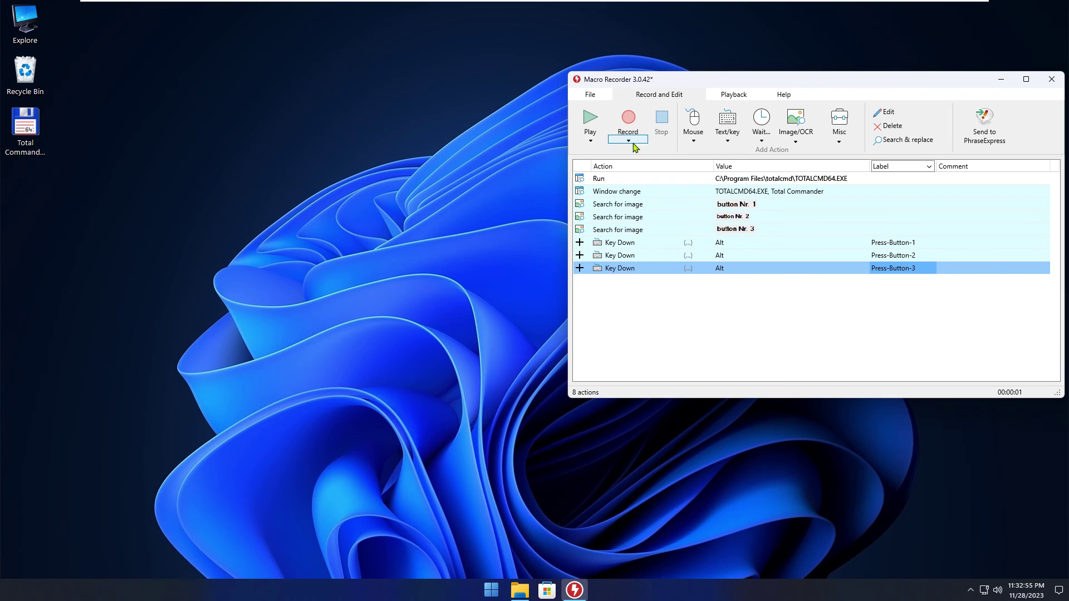
Run the Alt-hotkey macro three times, closing Total Commander between runs.
click(598, 124)
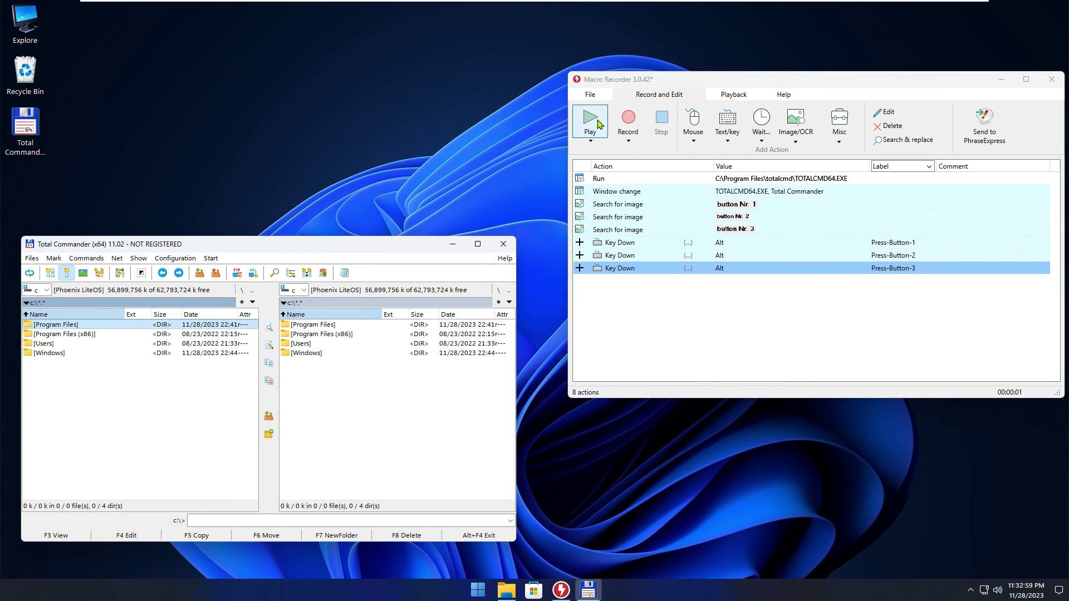
click(504, 245)
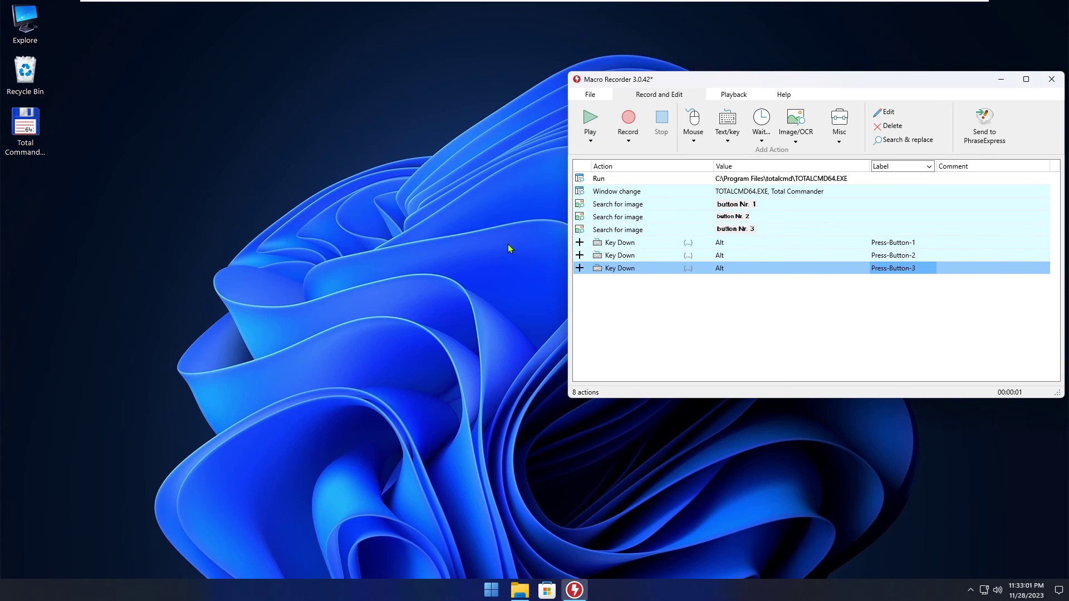
click(594, 119)
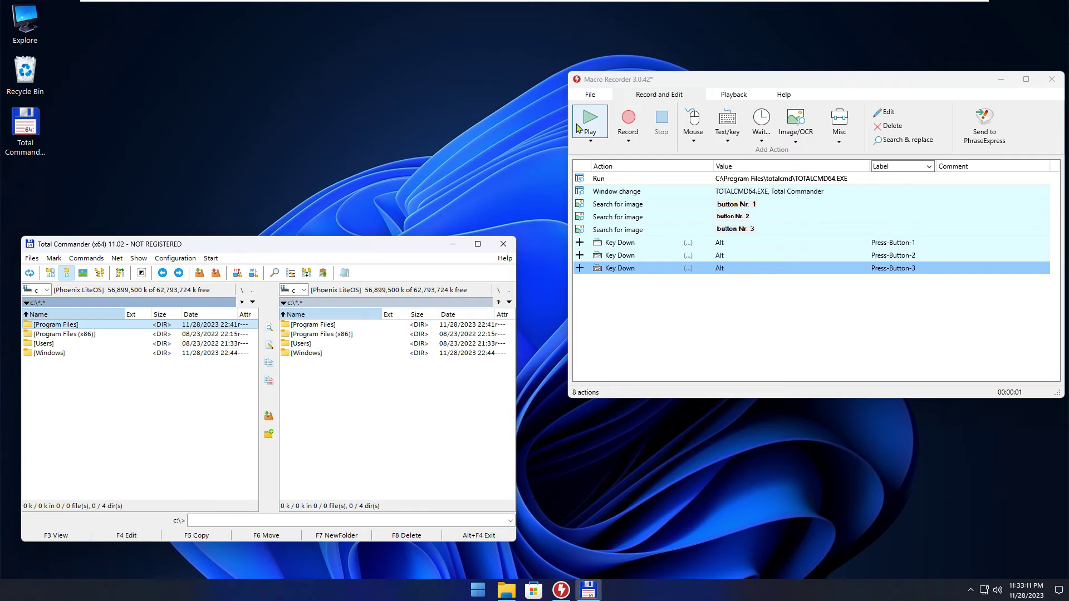
click(508, 240)
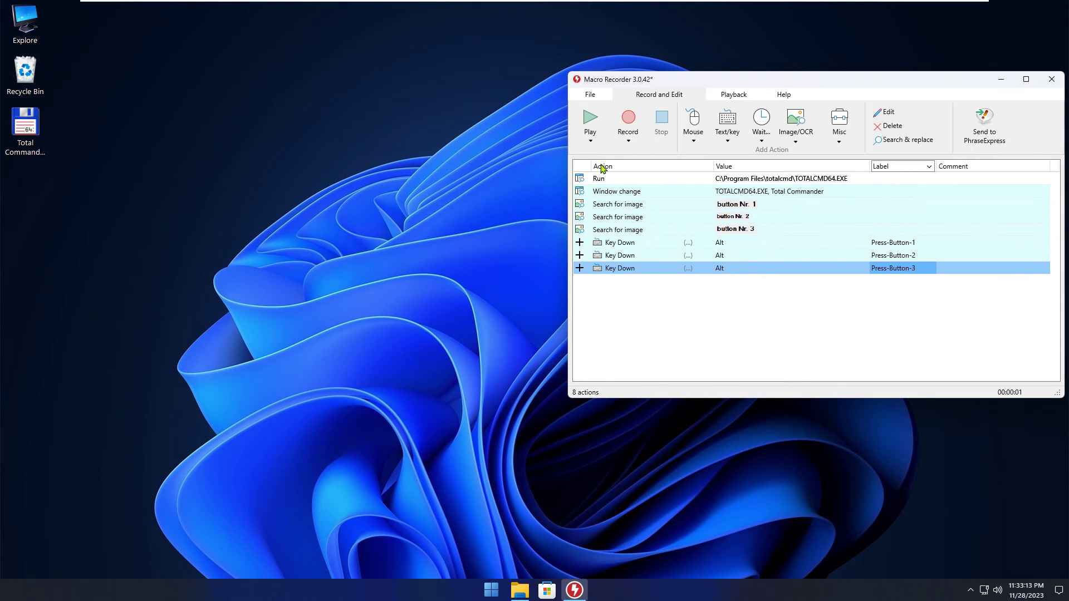
click(587, 131)
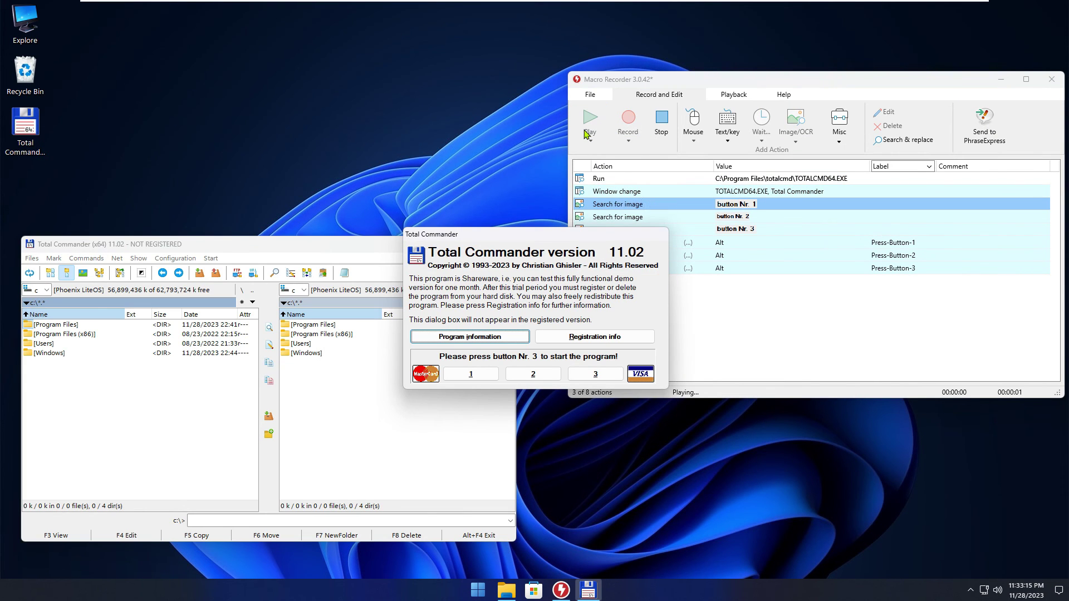